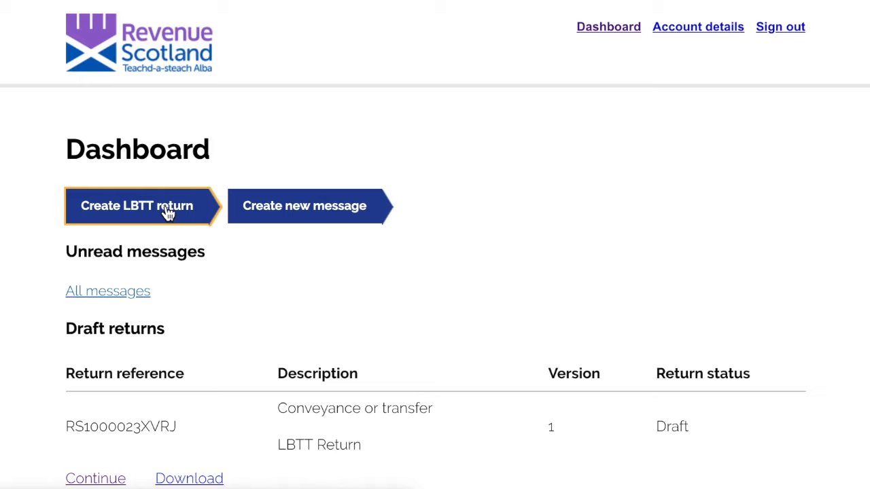
# Create a new LBTT return from the Dashboard
pyautogui.click(168, 212)
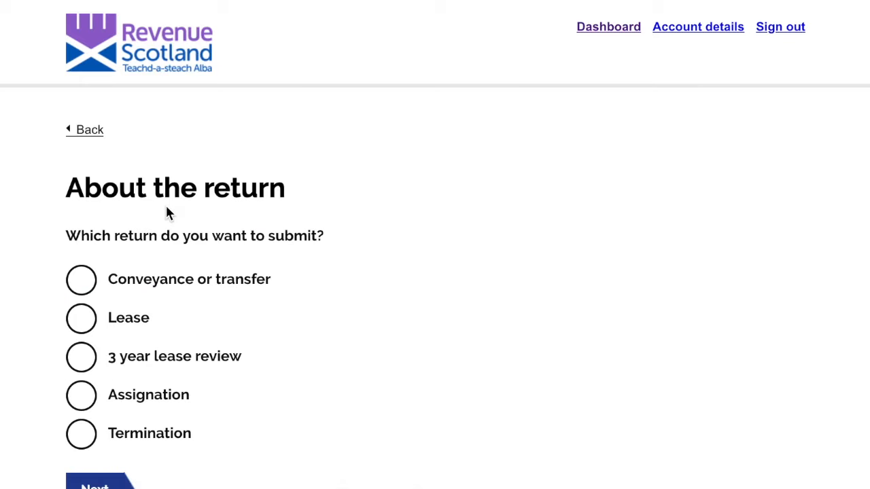
# Choose 'Conveyance or transfer' as the return type and continue to the Return Summary
pyautogui.scroll(-2, 168, 212)
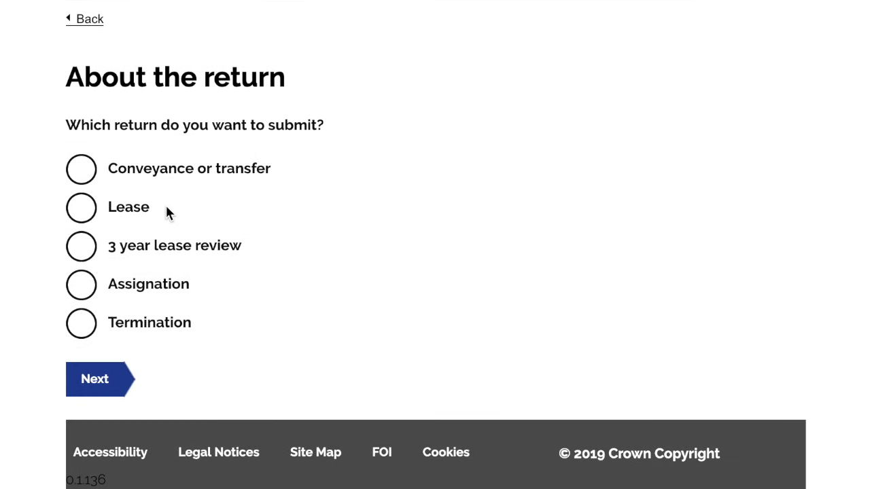
pyautogui.click(88, 174)
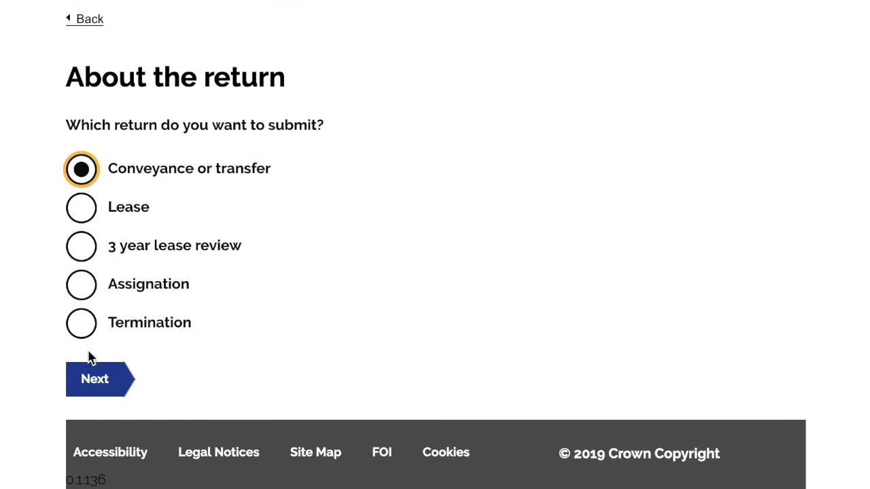
pyautogui.click(91, 382)
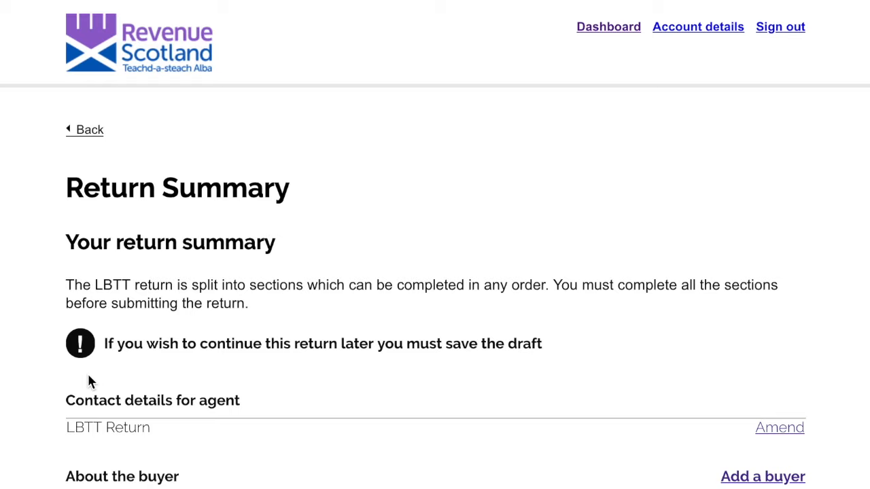
pyautogui.scroll(-3, 88, 382)
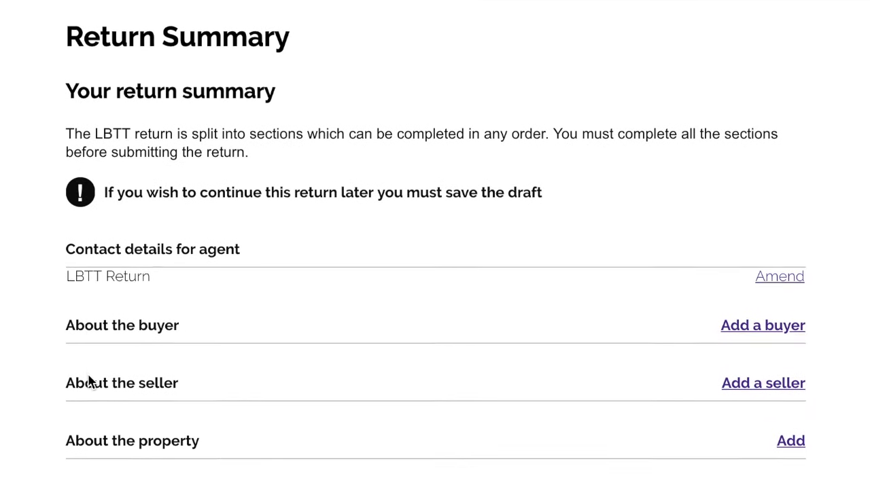
pyautogui.scroll(-5, 88, 382)
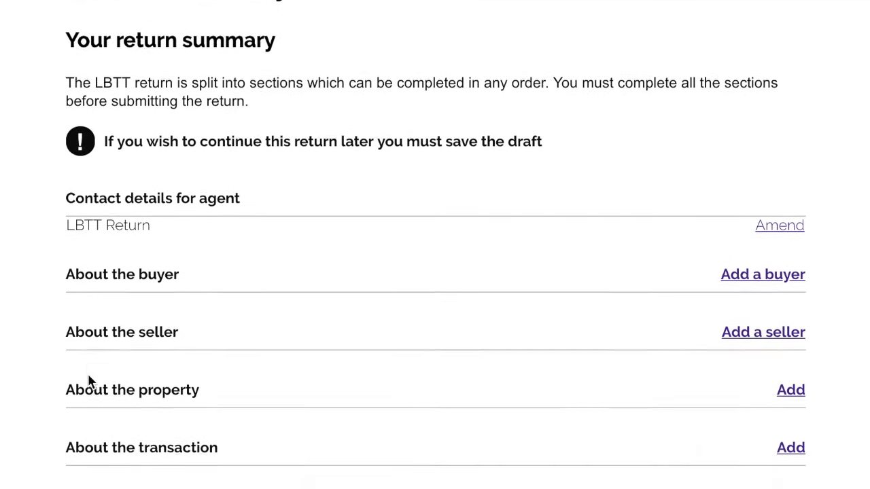
pyautogui.scroll(5, 88, 382)
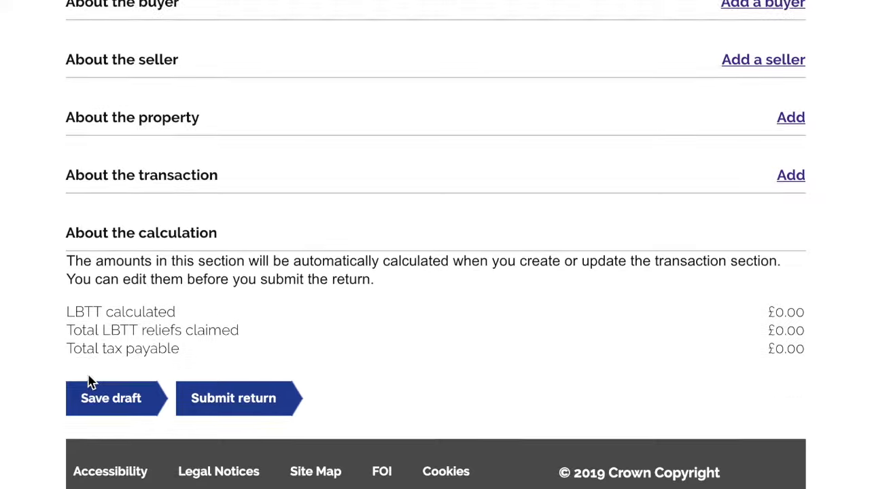
pyautogui.scroll(3, 89, 382)
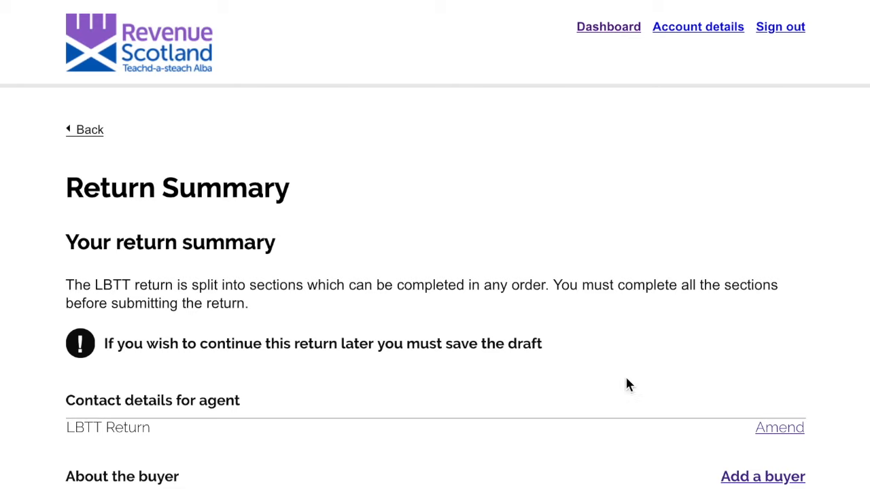
pyautogui.scroll(-3, 767, 424)
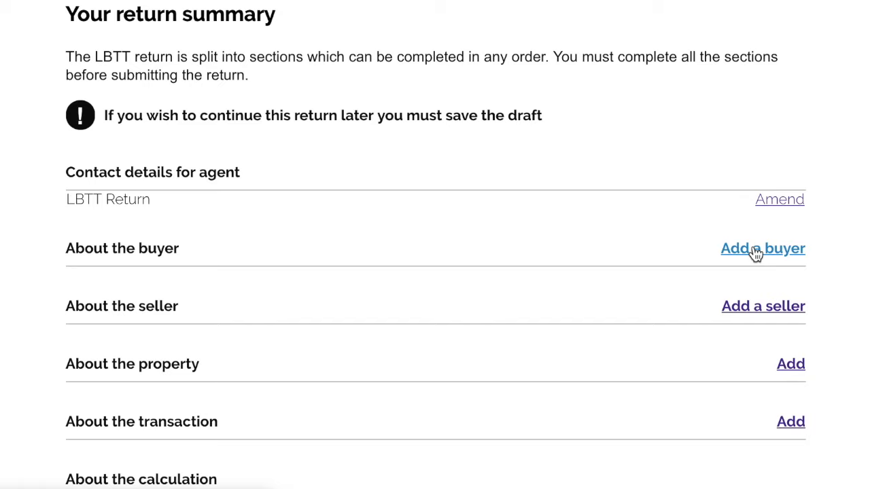
# Start adding a buyer, try the Companies House organisation option, then go back
pyautogui.click(756, 252)
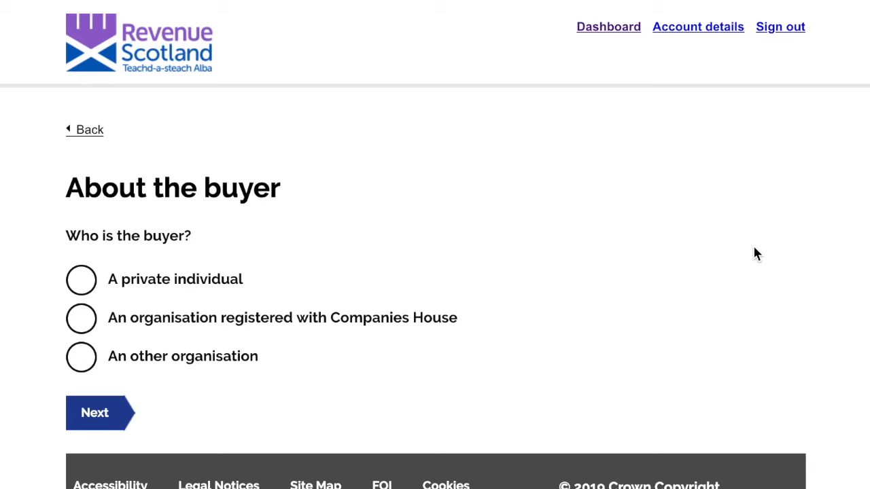
pyautogui.click(89, 317)
pyautogui.click(110, 412)
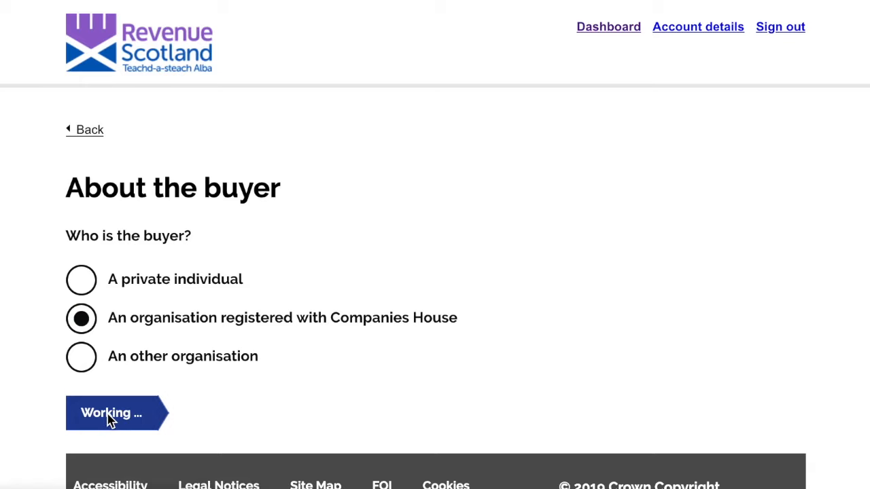
pyautogui.scroll(-2, 234, 336)
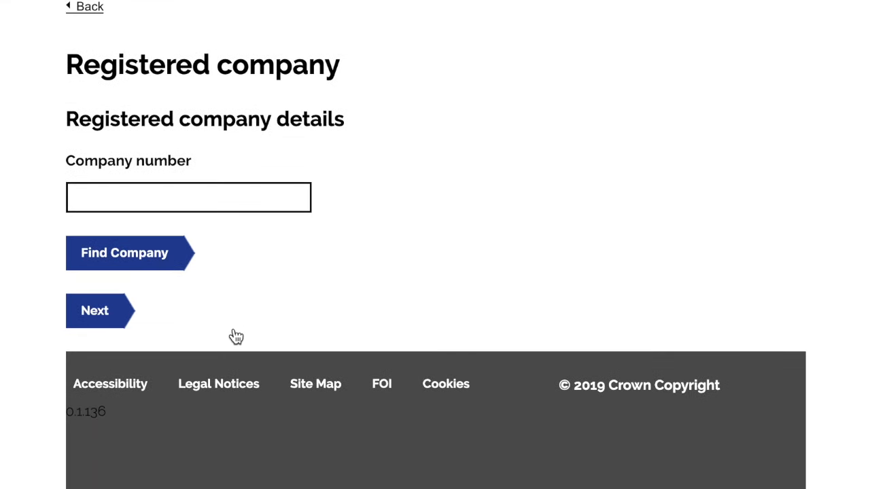
pyautogui.click(169, 193)
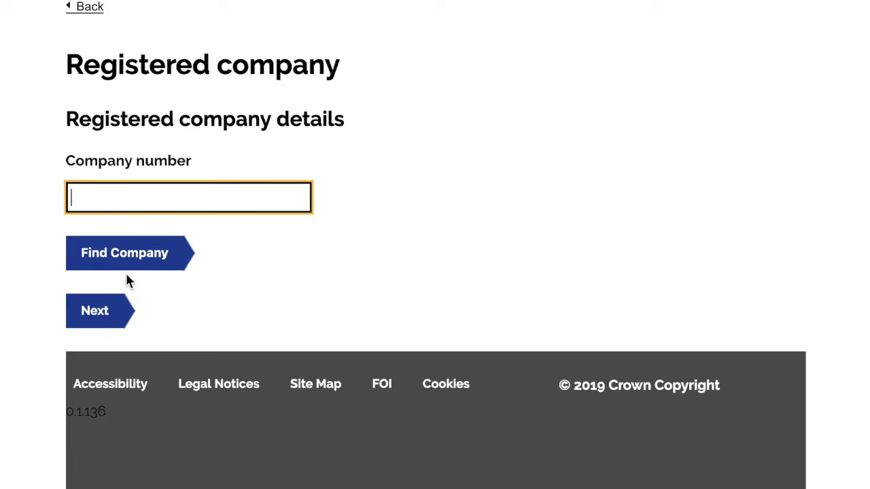
pyautogui.scroll(2, 114, 312)
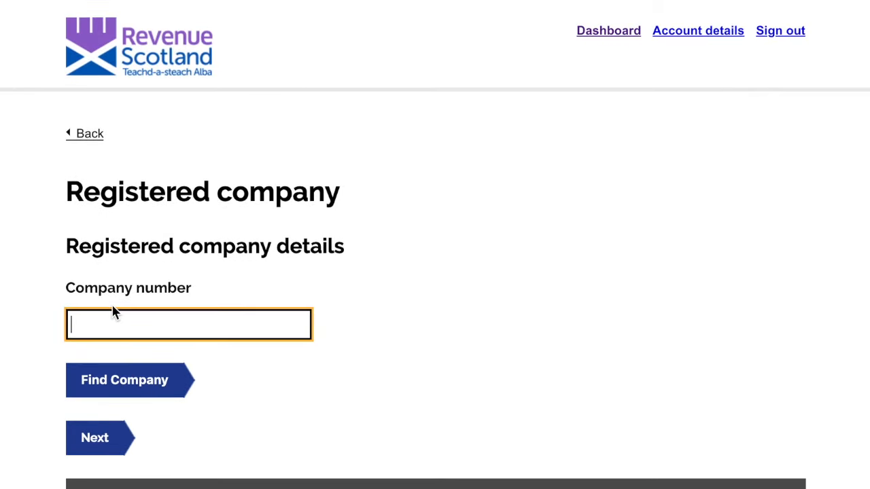
pyautogui.click(87, 141)
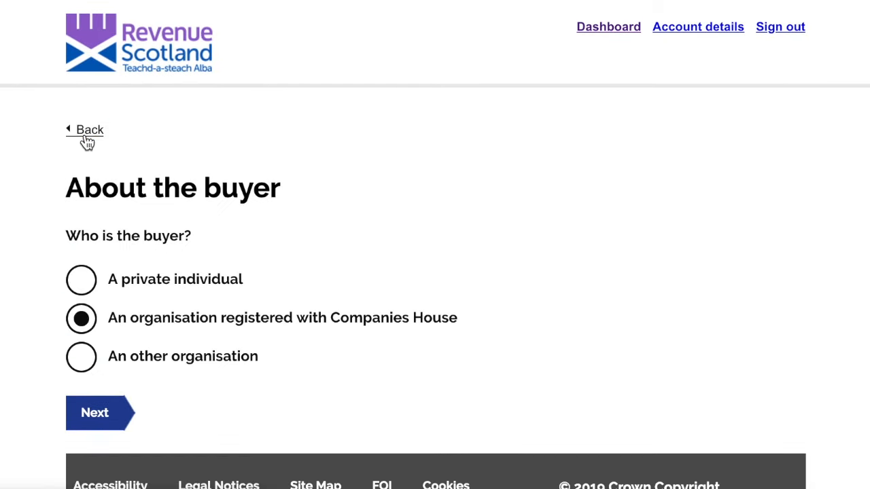
# Try the Partnership, Trust and Charity organisation types, then choose A private individual instead
pyautogui.click(85, 363)
pyautogui.click(89, 415)
pyautogui.scroll(-2, 86, 327)
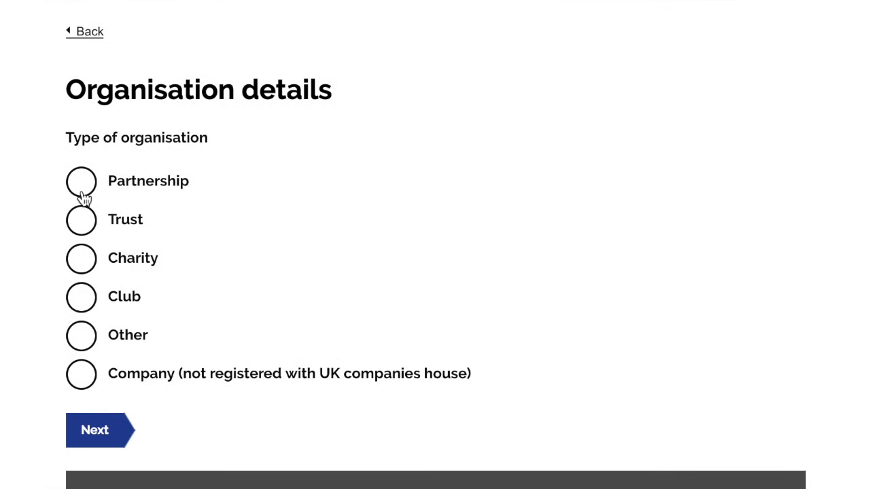
pyautogui.click(81, 193)
pyautogui.click(81, 221)
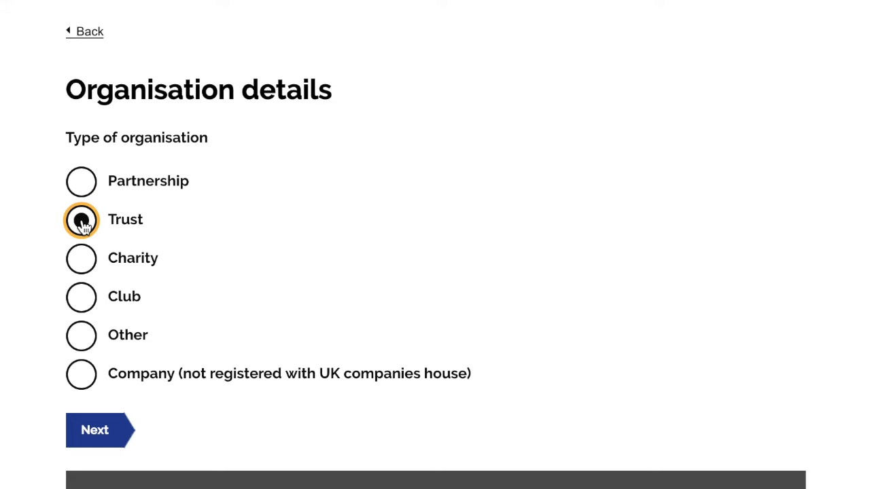
pyautogui.click(82, 261)
pyautogui.scroll(2, 81, 260)
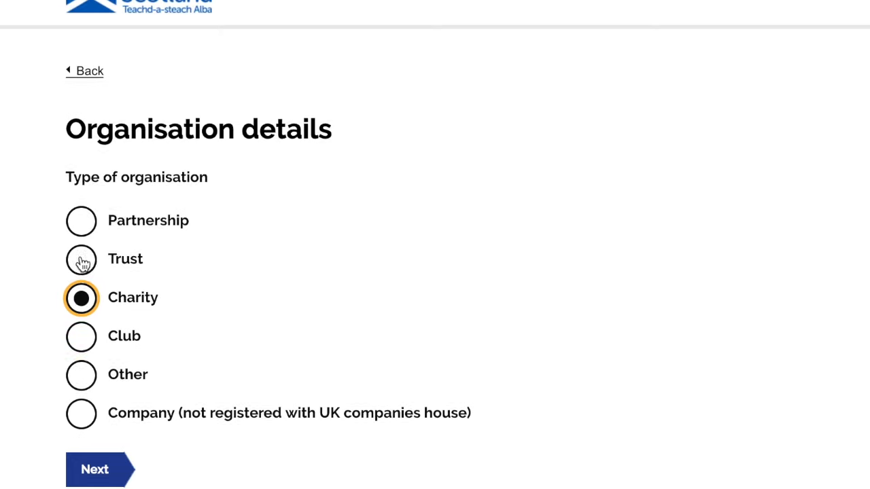
pyautogui.click(85, 138)
pyautogui.click(81, 279)
# Set the buyer's title to Mr and enter the buyer's first and last name
pyautogui.click(94, 414)
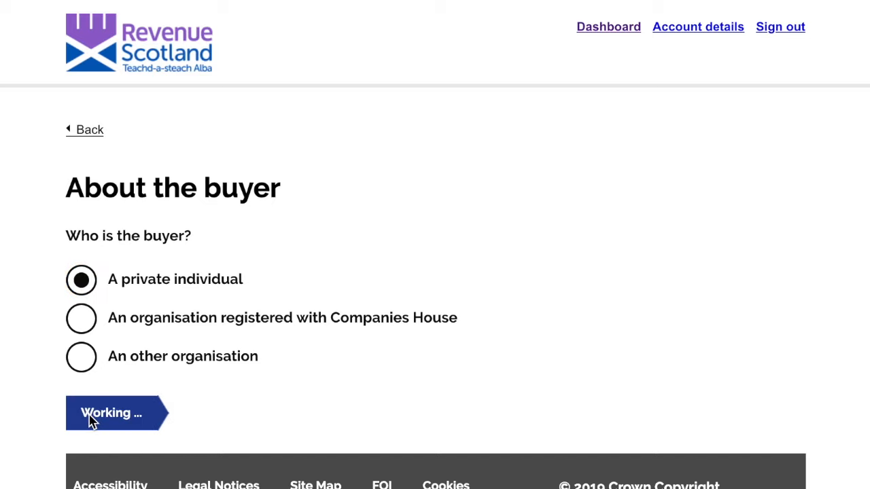
pyautogui.scroll(-1, 281, 329)
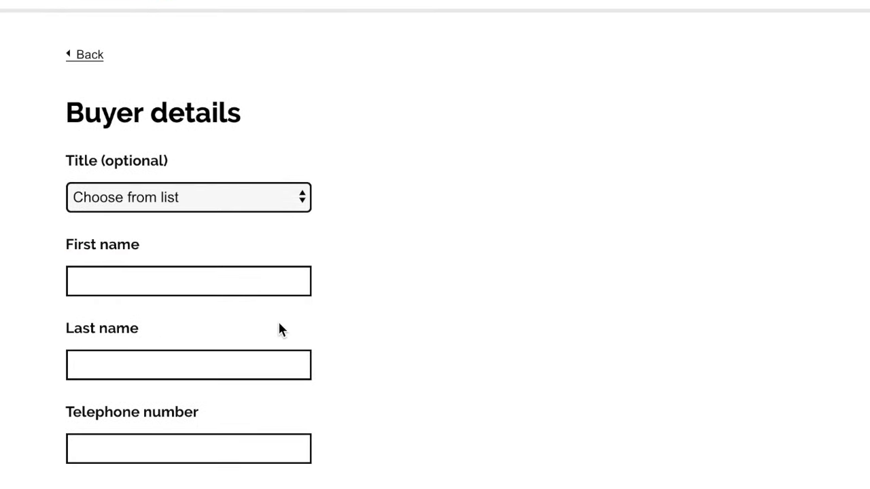
pyautogui.click(249, 204)
pyautogui.click(240, 218)
pyautogui.click(195, 278)
pyautogui.write('LBTT')
pyautogui.press('Tab')
pyautogui.write('Return')
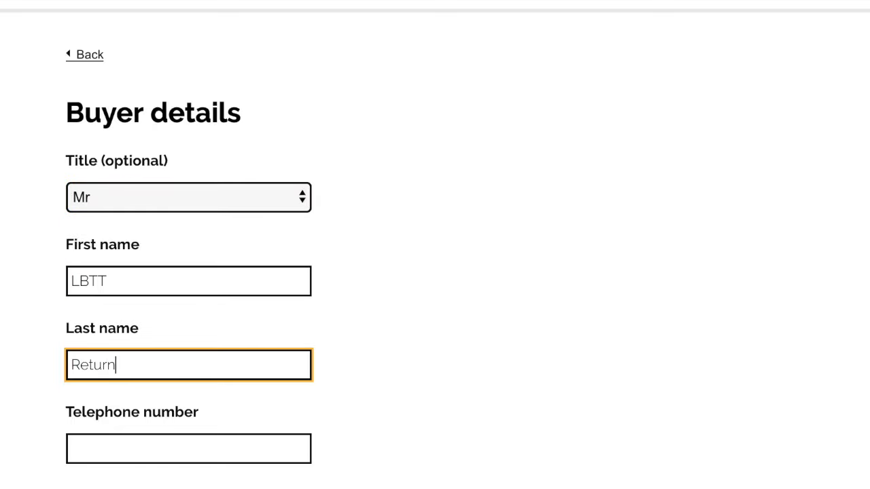
# Enter the buyer's telephone number, e-mail address and National Insurance number
pyautogui.press('Tab')
pyautogui.write('01234567890')
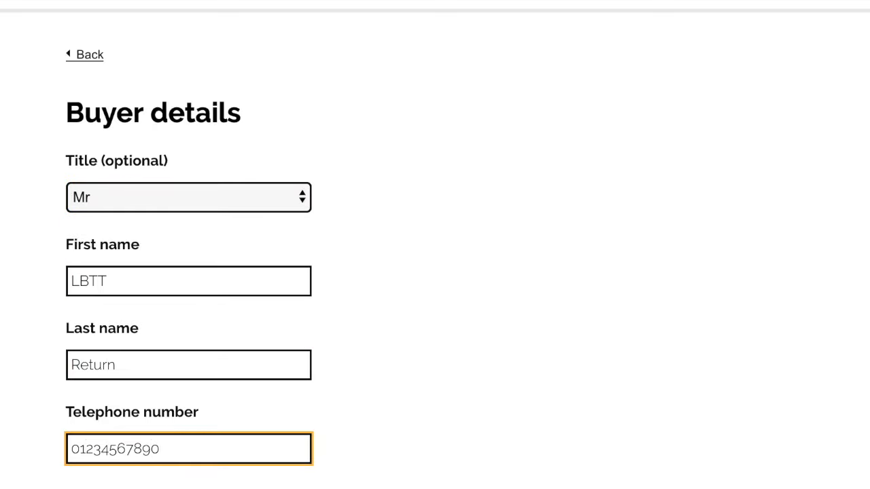
pyautogui.press('Tab')
pyautogui.write('email@email.com')
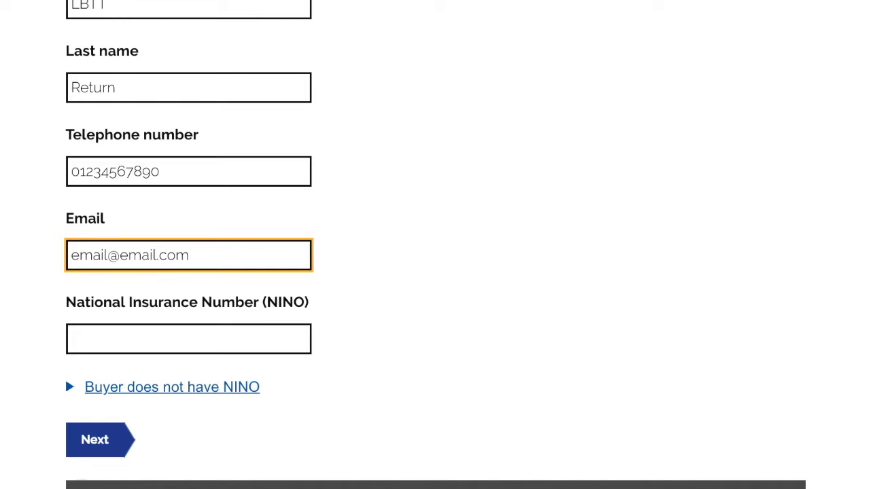
pyautogui.press('Tab')
pyautogui.write('AB123456C')
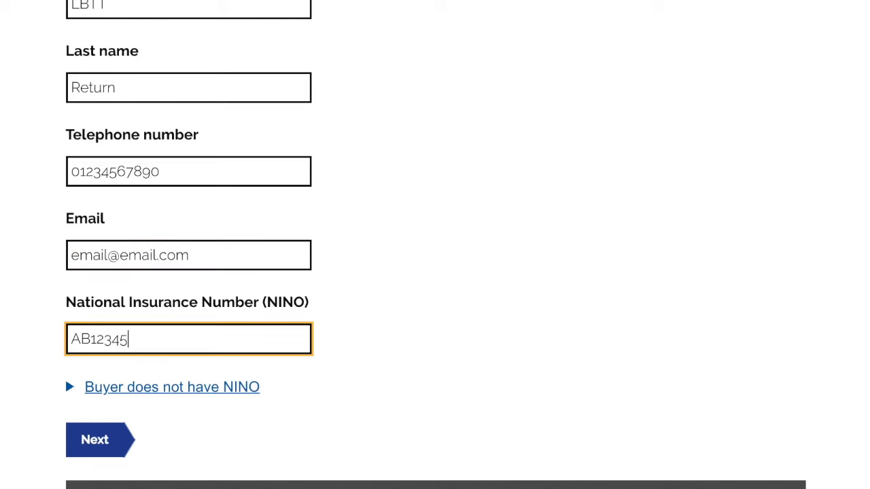
# Check the alternative ID type and issuing-country fields, hide them, and submit the buyer details
pyautogui.click(146, 389)
pyautogui.scroll(-3, 147, 391)
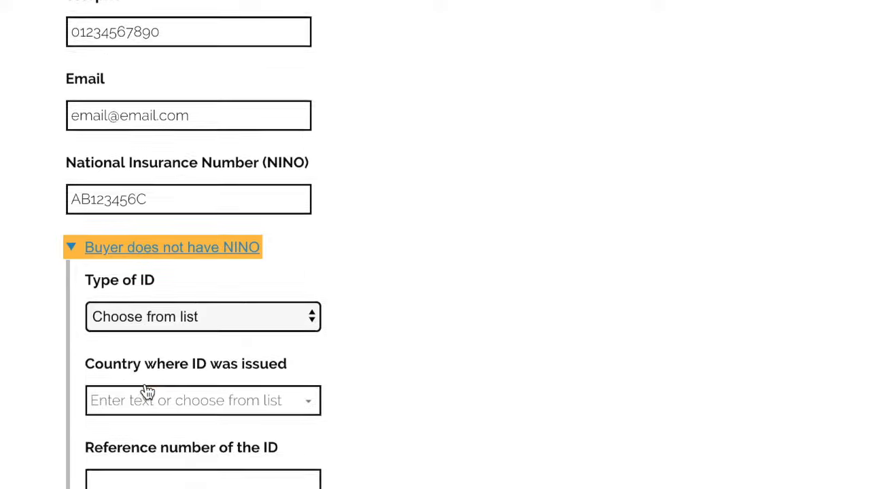
pyautogui.click(180, 289)
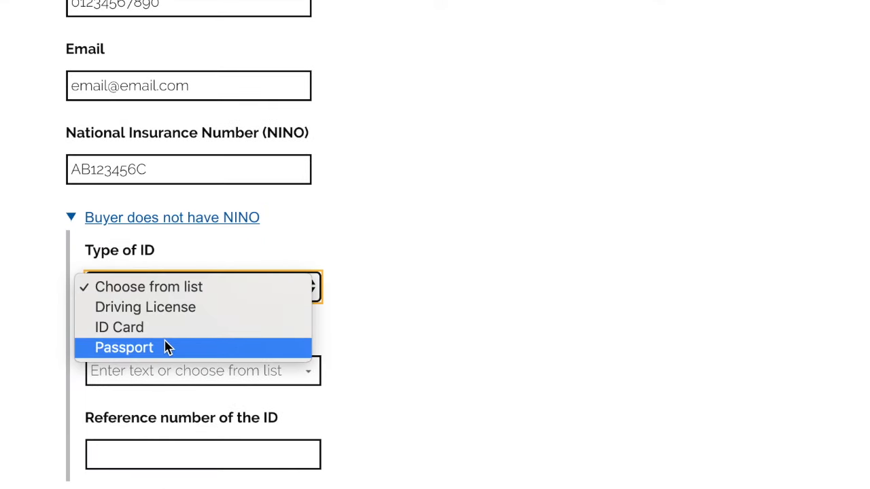
pyautogui.click(375, 264)
pyautogui.click(280, 374)
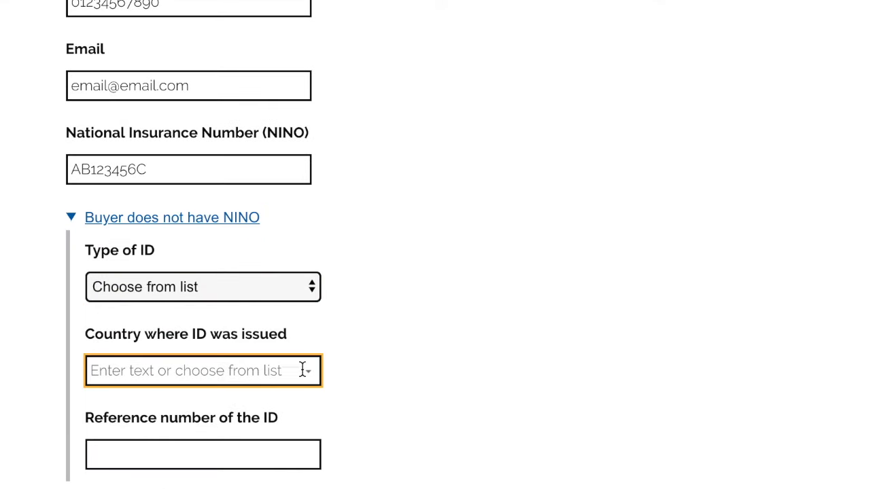
pyautogui.click(310, 373)
pyautogui.scroll(-1, 258, 418)
pyautogui.scroll(-3, 253, 430)
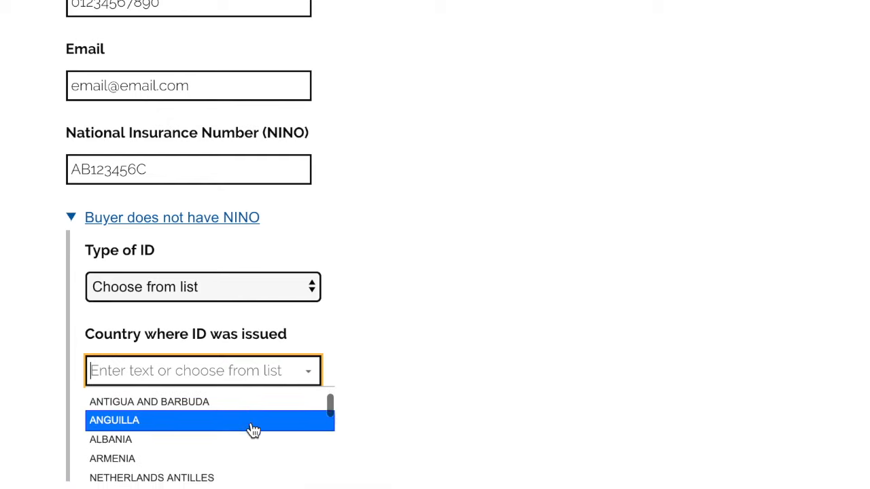
pyautogui.click(380, 345)
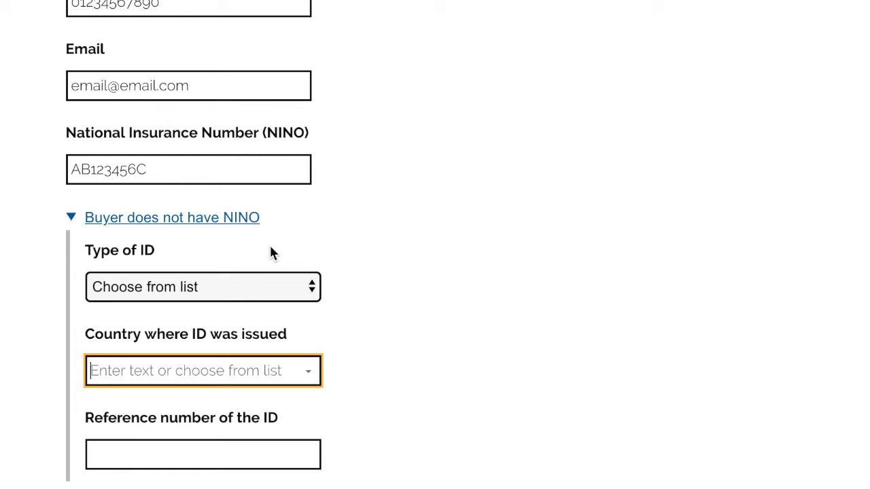
pyautogui.click(228, 219)
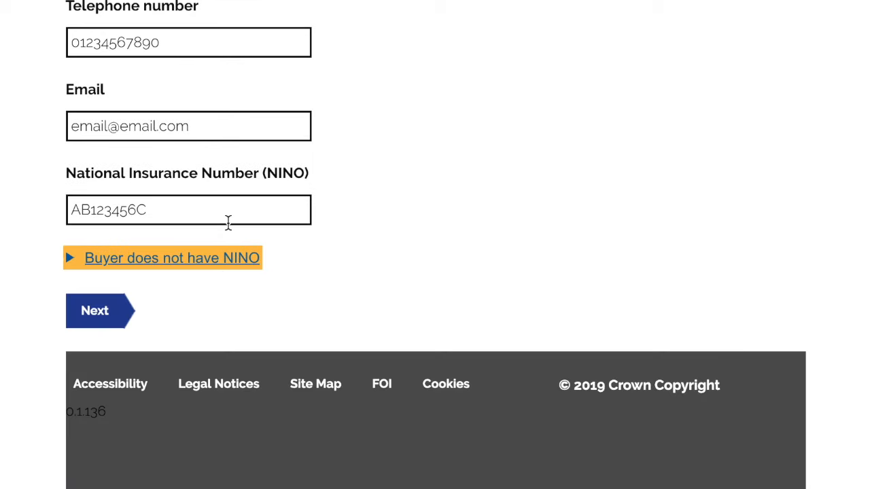
pyautogui.click(105, 315)
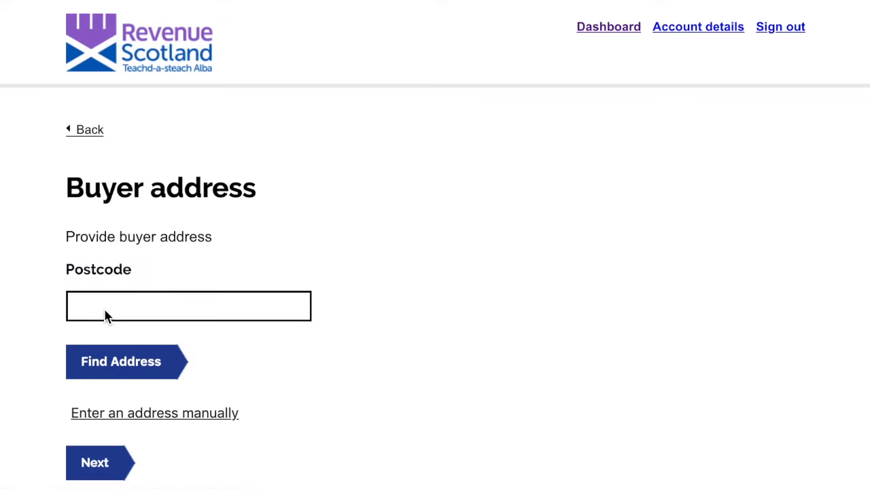
# Look up postcode EH6 6QQ and use the Scottish Government, Victoria Quay address for the buyer
pyautogui.click(99, 304)
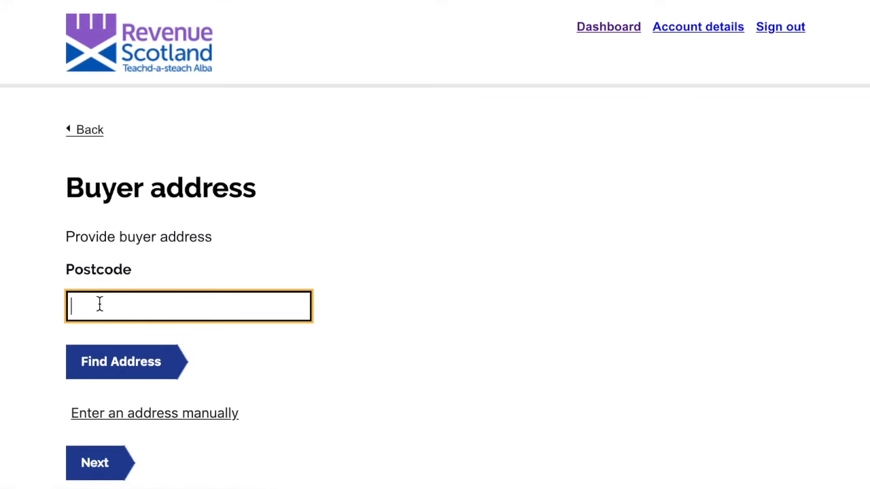
pyautogui.write('EH6 6QQ')
pyautogui.click(99, 362)
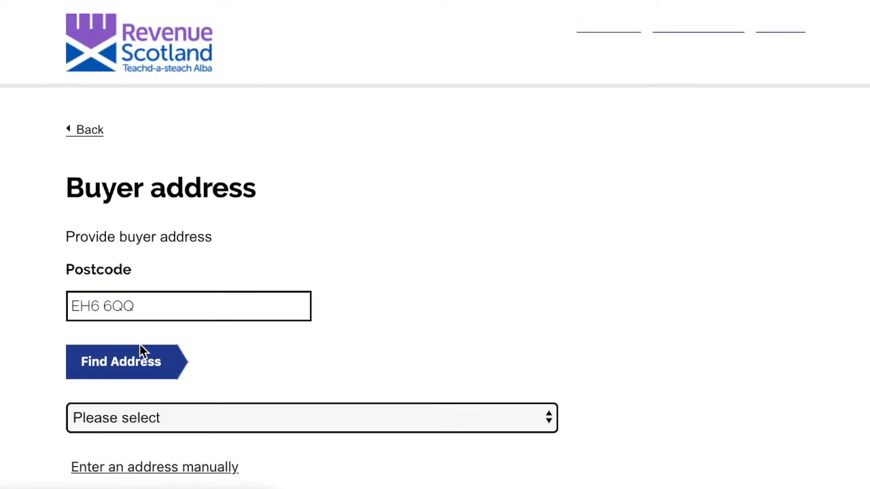
pyautogui.scroll(-3, 143, 352)
pyautogui.click(142, 257)
pyautogui.click(142, 272)
pyautogui.scroll(-5, 131, 322)
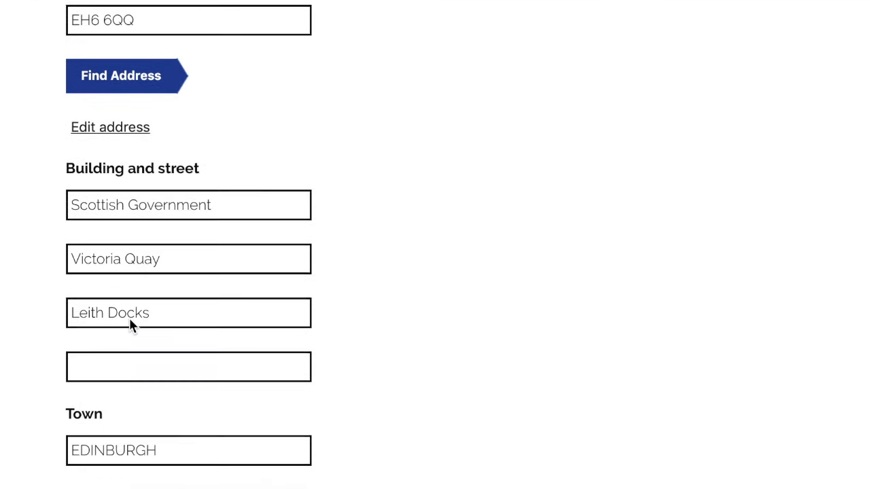
pyautogui.scroll(-5, 129, 318)
pyautogui.click(142, 297)
pyautogui.doubleClick(142, 297)
pyautogui.click(107, 359)
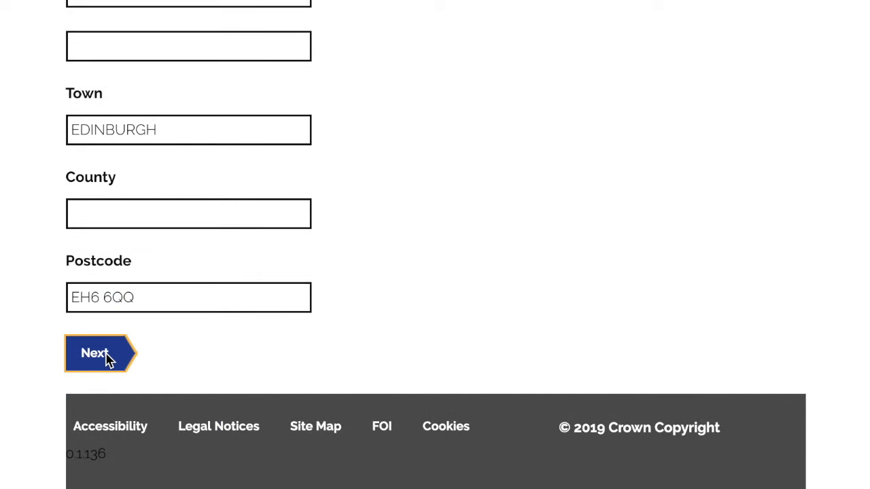
# Answer No to the buyer having a separate correspondence address
pyautogui.click(180, 276)
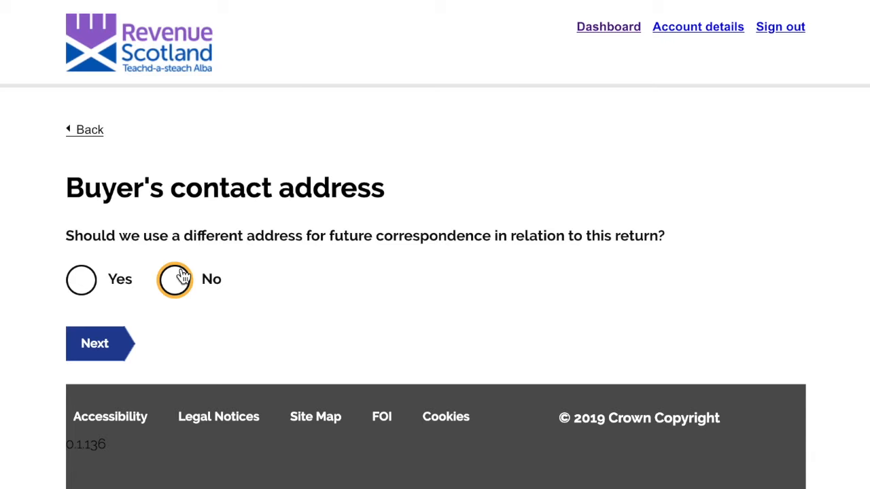
pyautogui.click(90, 349)
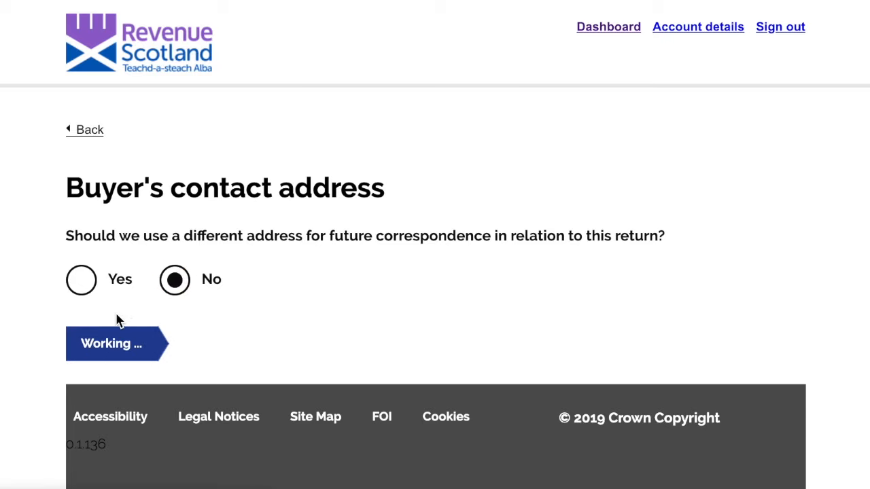
pyautogui.click(87, 136)
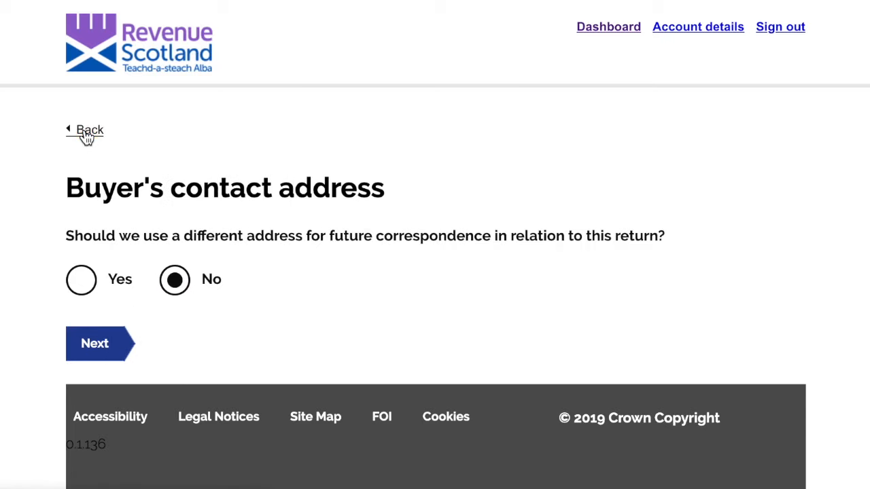
pyautogui.click(80, 286)
pyautogui.click(172, 282)
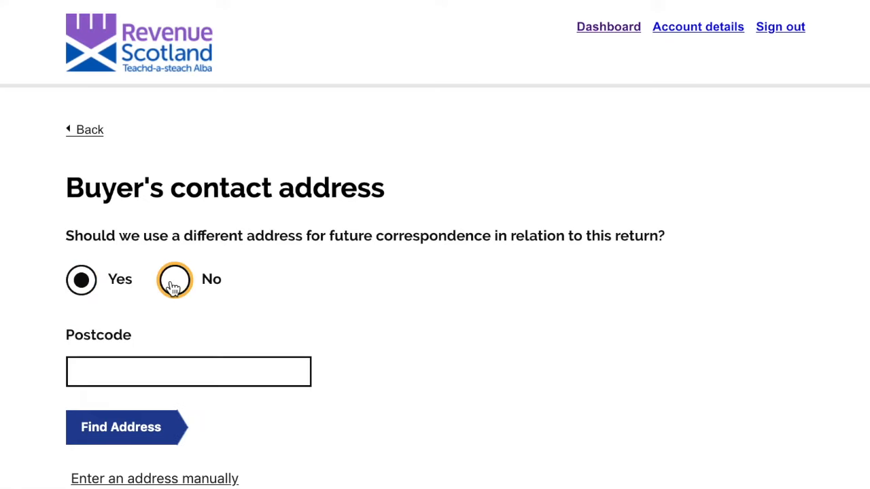
pyautogui.click(100, 348)
# Answer No to the buyer being connected to the seller and acting as trustee
pyautogui.click(174, 279)
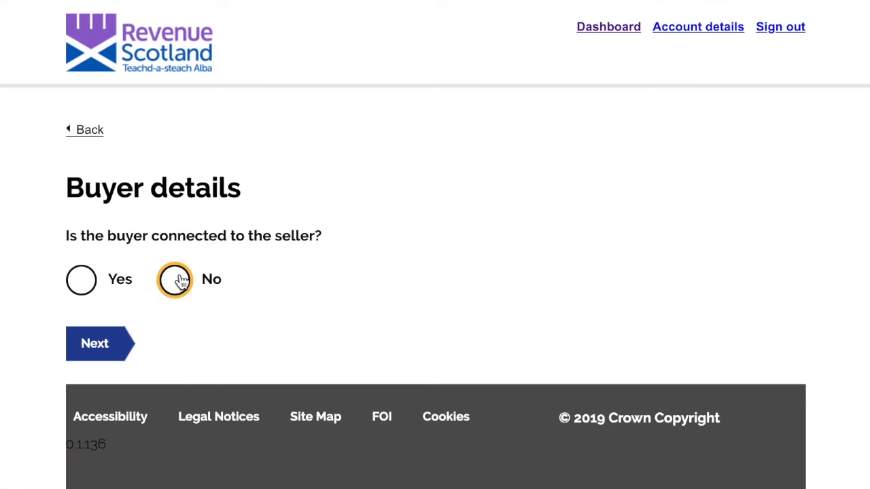
pyautogui.click(99, 346)
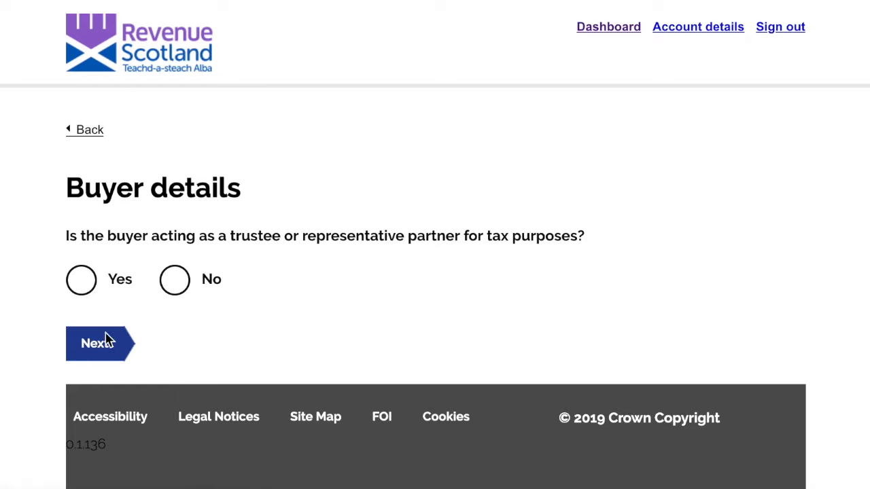
pyautogui.click(175, 279)
pyautogui.click(97, 344)
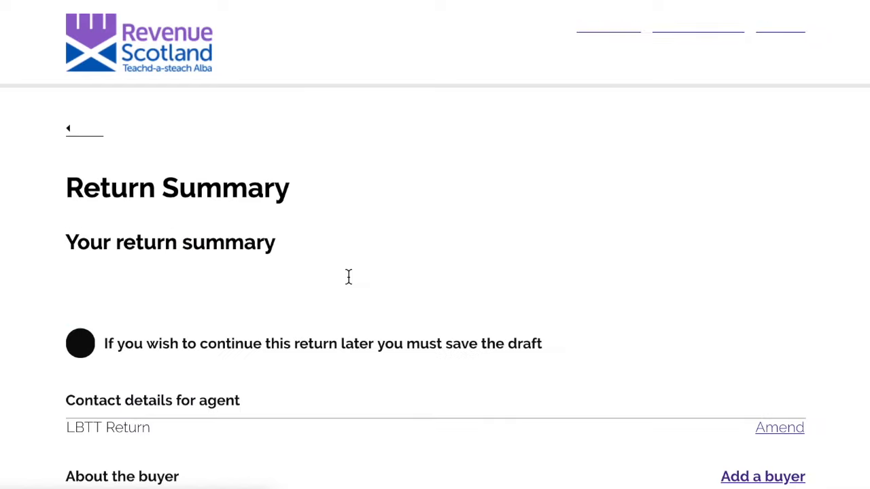
# Save the LBTT return, with its buyer, as a draft from the Return Summary
pyautogui.scroll(-3, 348, 276)
pyautogui.scroll(-1, 348, 278)
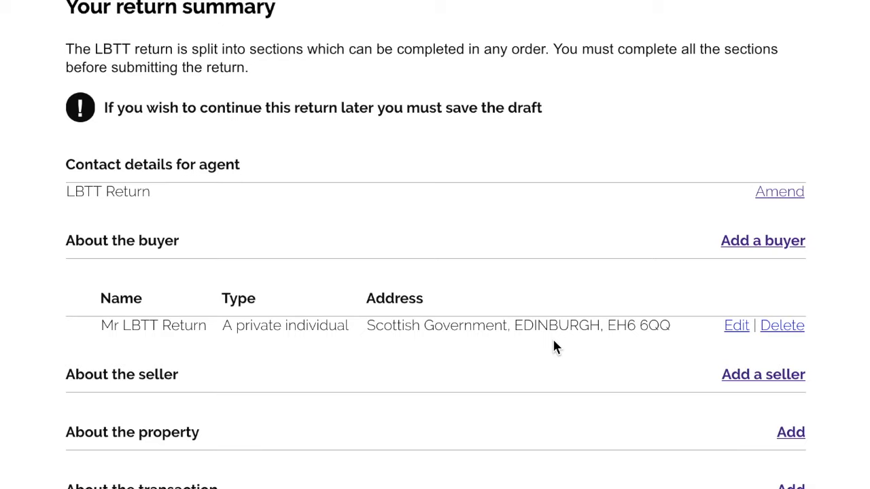
pyautogui.scroll(-2, 553, 341)
pyautogui.scroll(-1, 552, 347)
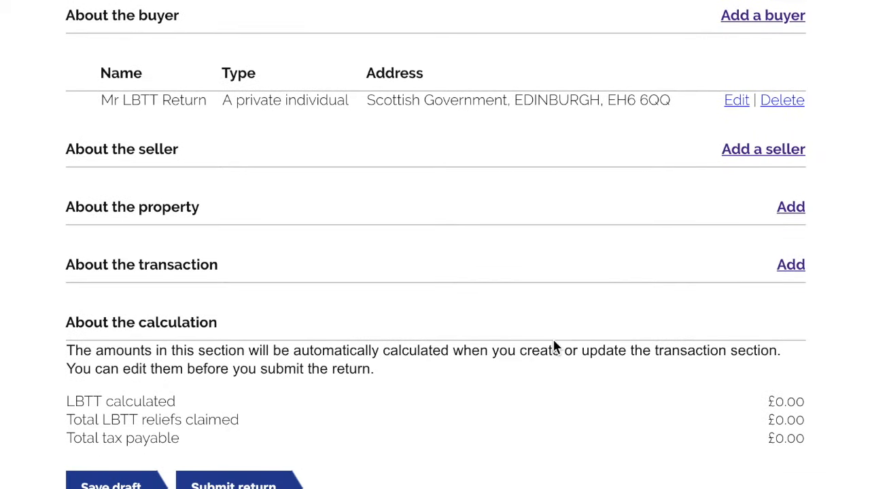
pyautogui.scroll(-1, 553, 347)
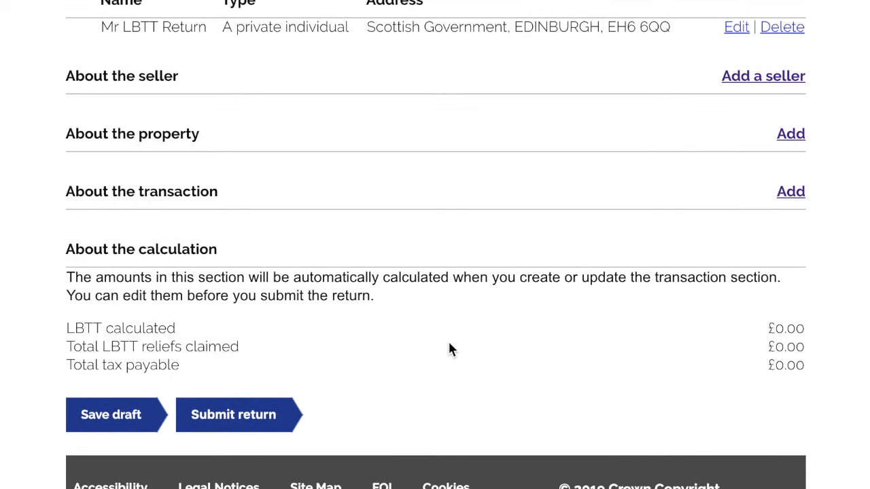
pyautogui.click(128, 421)
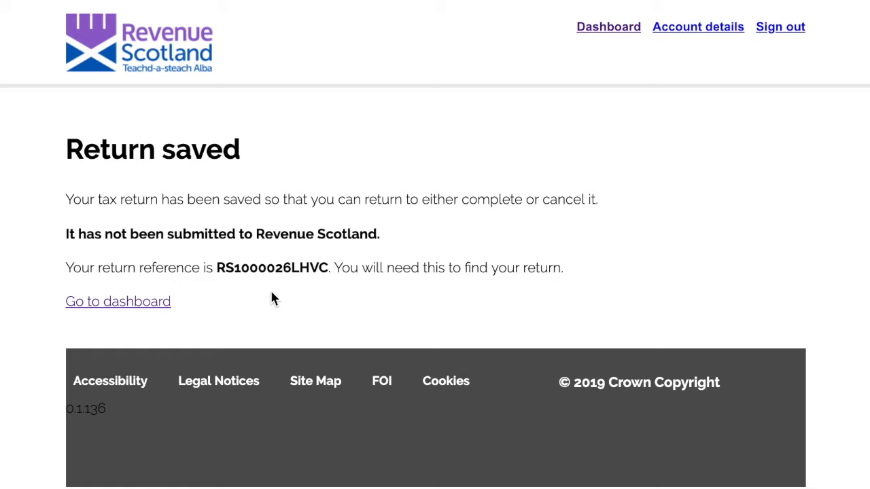
# Return to the dashboard and reopen the second, just-saved draft return
pyautogui.click(150, 306)
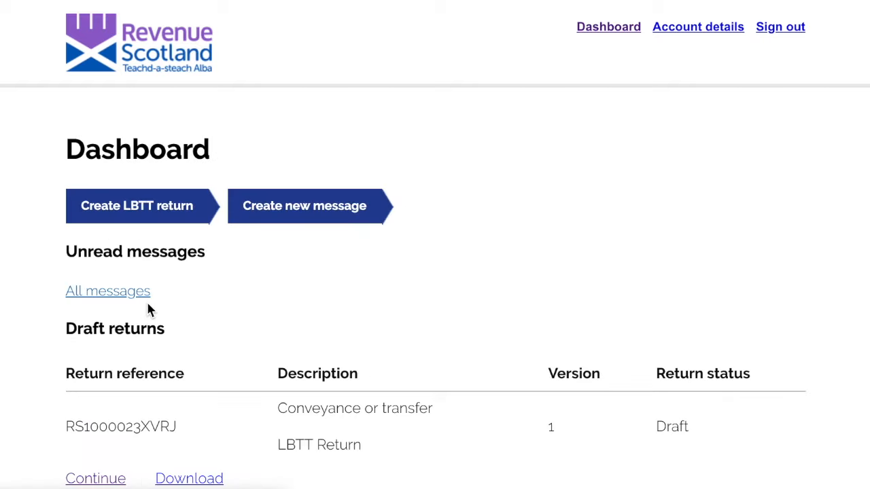
pyautogui.scroll(-3, 150, 310)
pyautogui.scroll(-2, 150, 310)
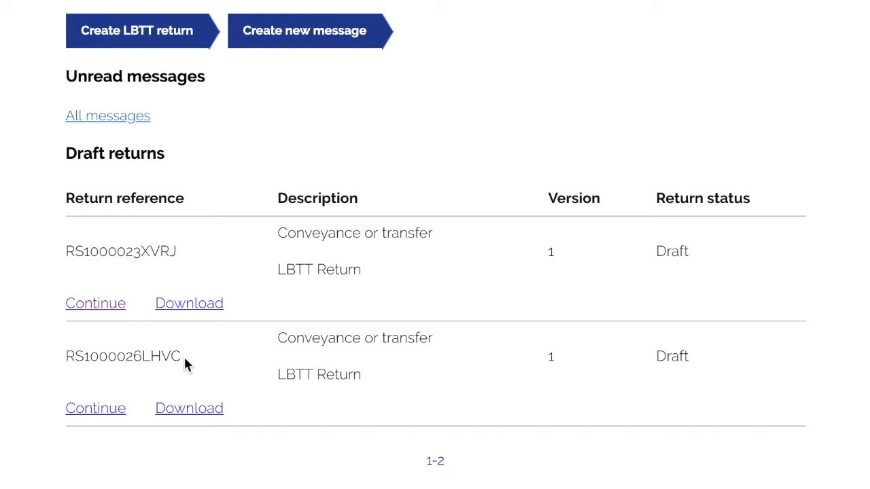
pyautogui.scroll(-1, 185, 361)
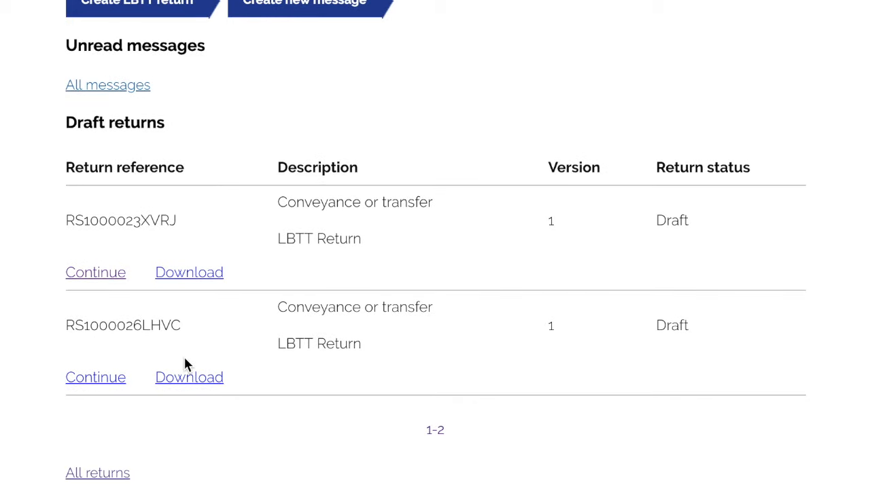
pyautogui.click(96, 378)
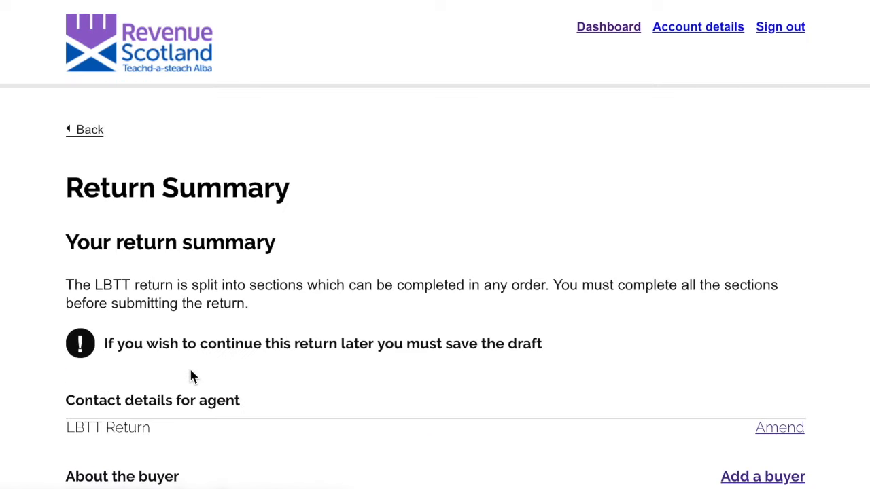
# Begin adding a seller from the Return Summary
pyautogui.scroll(-2, 191, 374)
pyautogui.scroll(-3, 191, 378)
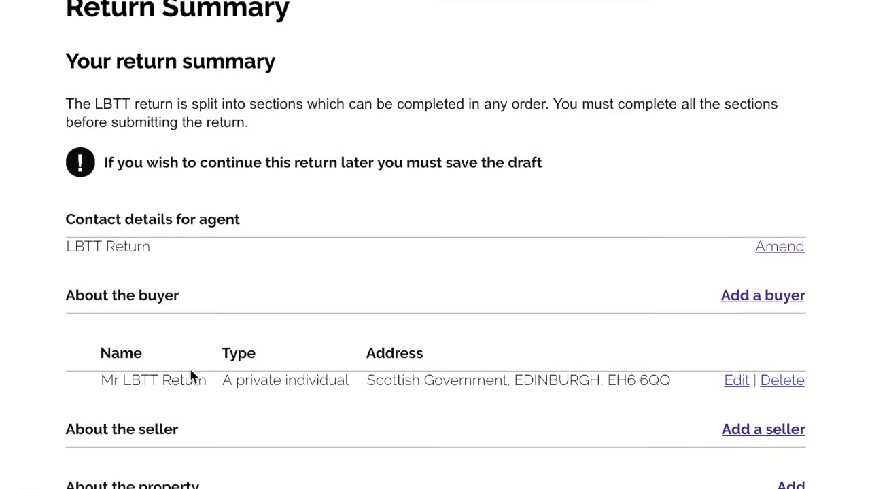
pyautogui.scroll(-2, 191, 377)
pyautogui.click(749, 315)
pyautogui.scroll(-2, 427, 303)
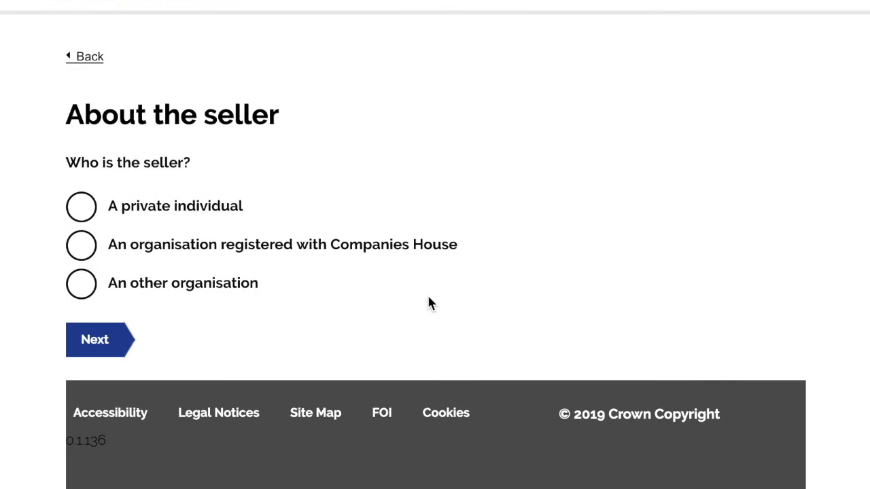
# Make the seller a private individual with title MX and enter the seller's first and last name
pyautogui.click(88, 212)
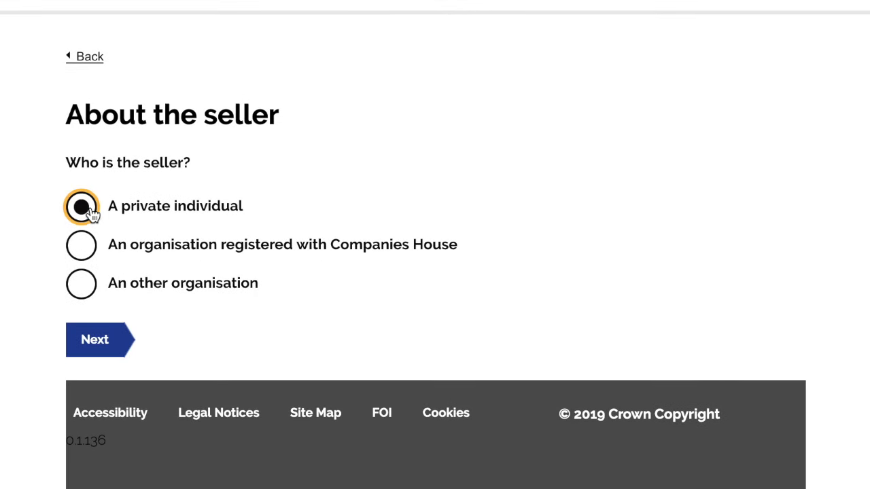
pyautogui.click(104, 341)
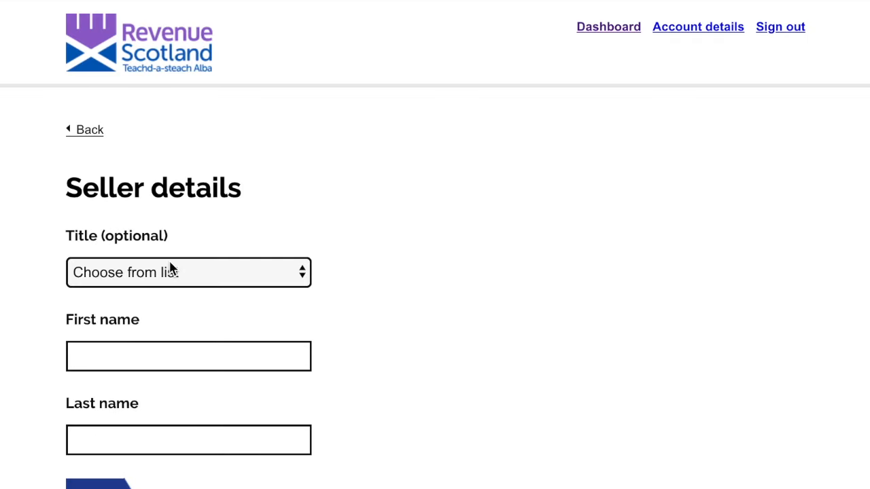
pyautogui.click(171, 270)
pyautogui.click(132, 374)
pyautogui.click(130, 355)
pyautogui.write('LBTT')
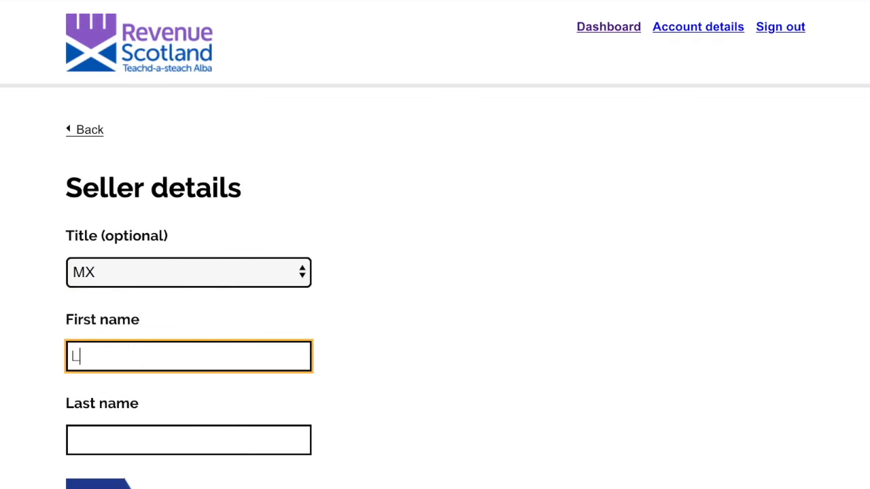
pyautogui.press('Tab')
pyautogui.write('RETURN')
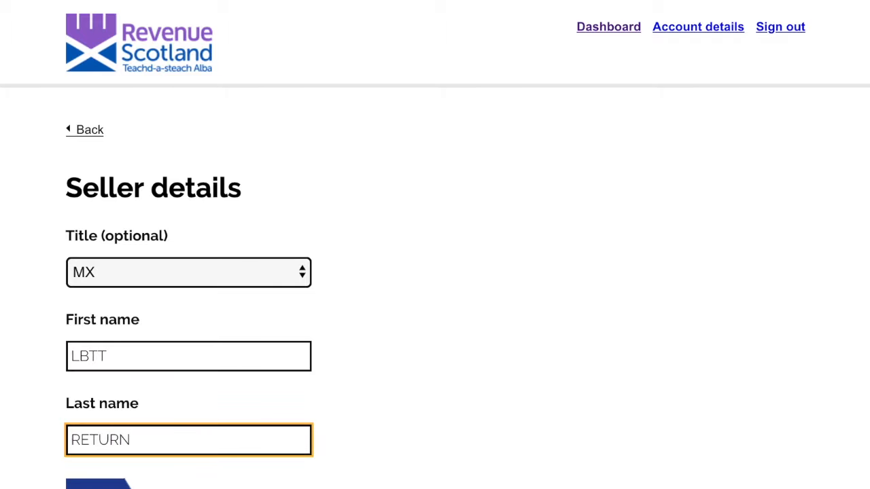
pyautogui.scroll(-3, 132, 351)
pyautogui.click(116, 352)
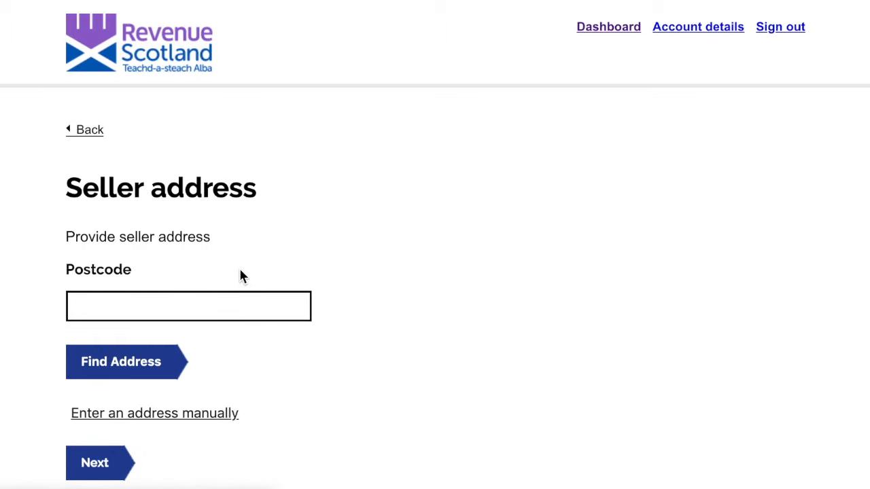
# Look up the seller's EH6 postcode and choose the Scottish Government, Victoria Quay address
pyautogui.scroll(-1, 242, 275)
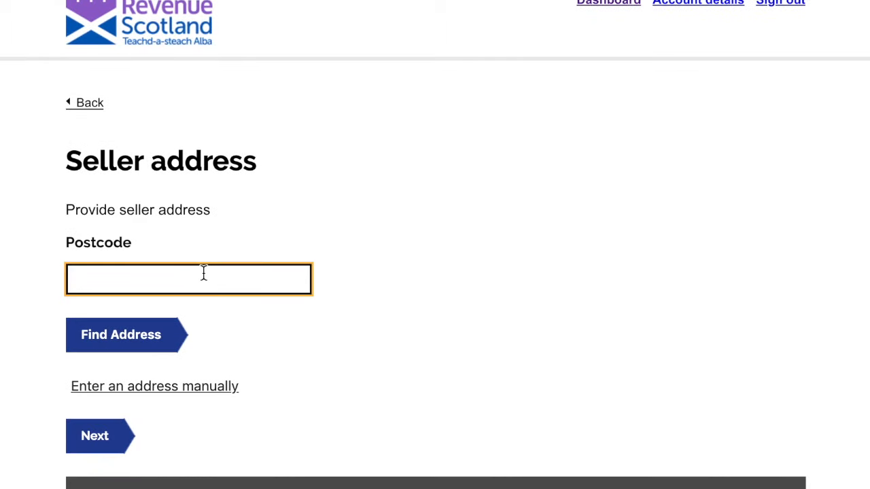
pyautogui.write('EH6 6')
pyautogui.hotkey('ctrl', 'a')
pyautogui.click(142, 347)
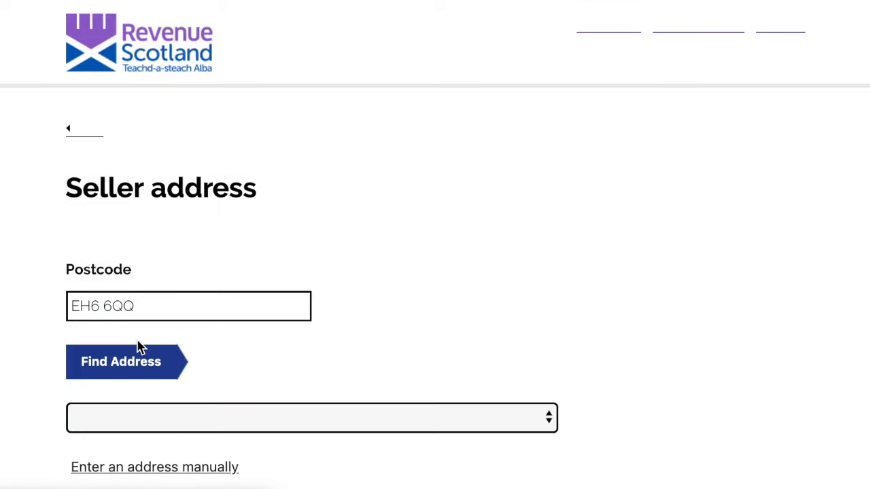
pyautogui.scroll(-3, 140, 346)
pyautogui.click(133, 215)
pyautogui.click(134, 219)
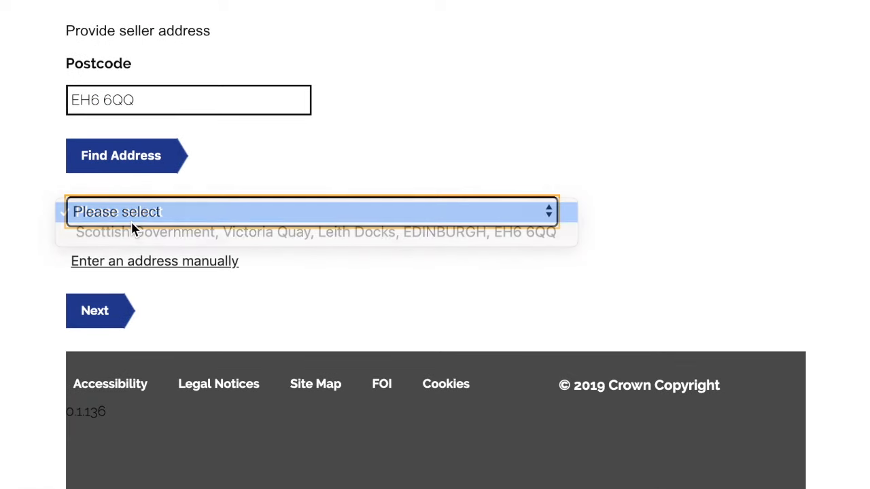
pyautogui.click(134, 221)
pyautogui.click(128, 233)
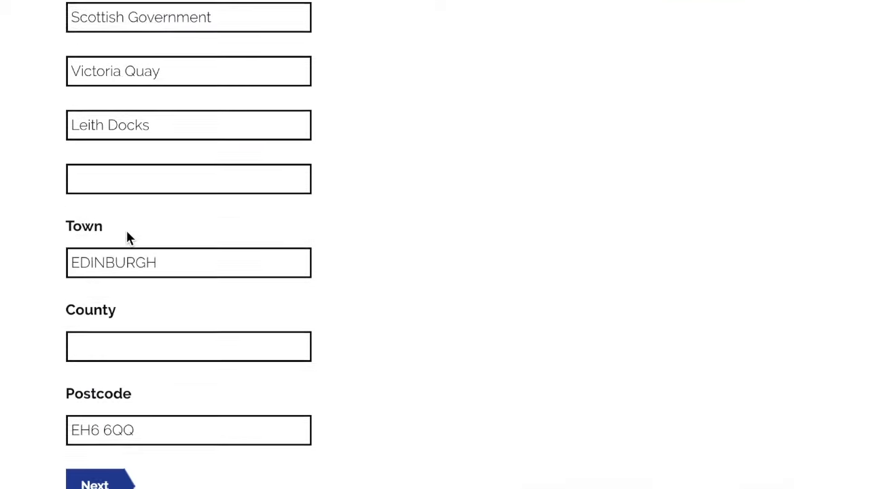
pyautogui.scroll(-3, 127, 238)
pyautogui.click(93, 310)
pyautogui.scroll(-8, 93, 309)
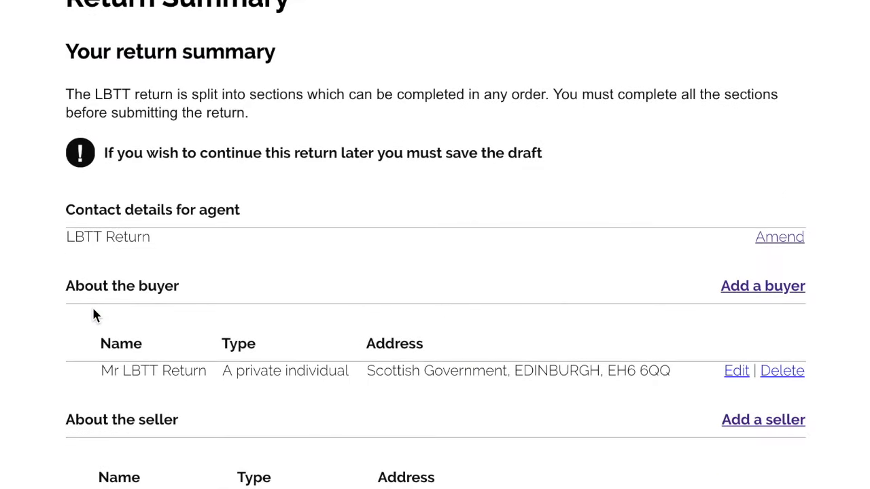
# Add the property address by looking up EH6 6QQ and choosing Scottish Government
pyautogui.click(791, 222)
pyautogui.click(182, 351)
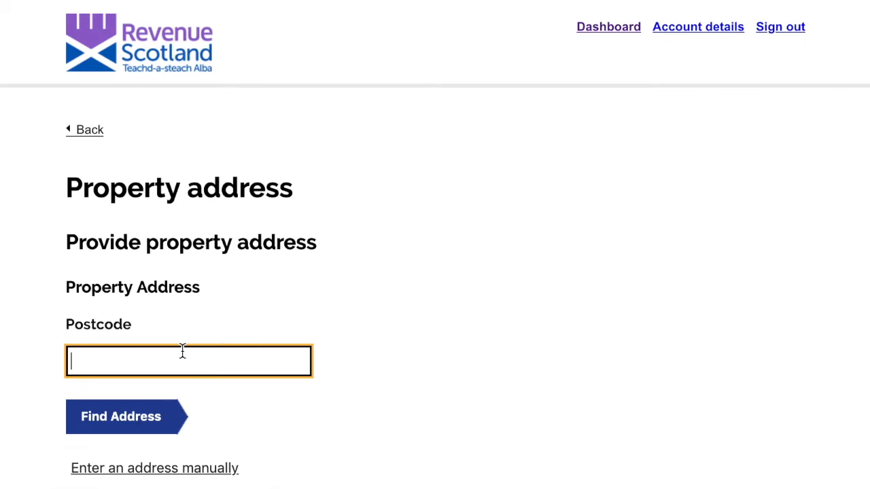
pyautogui.write('EH6 6QQ')
pyautogui.click(123, 417)
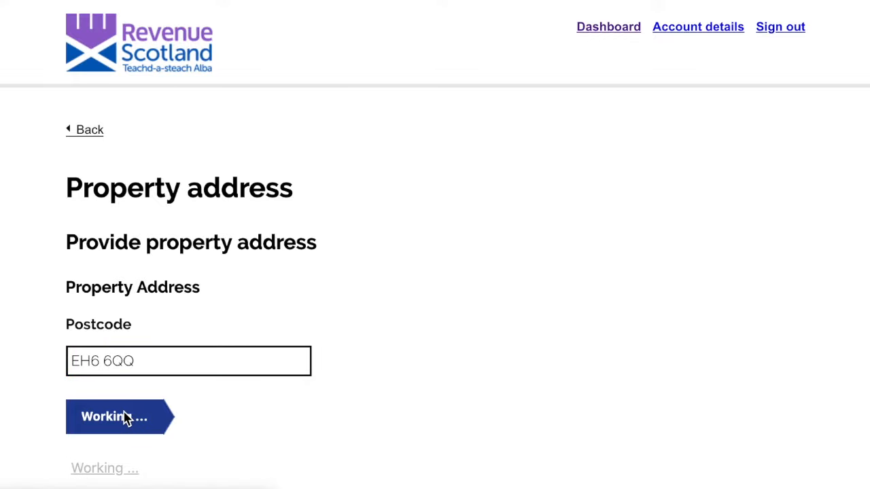
pyautogui.scroll(-3, 128, 418)
pyautogui.click(165, 218)
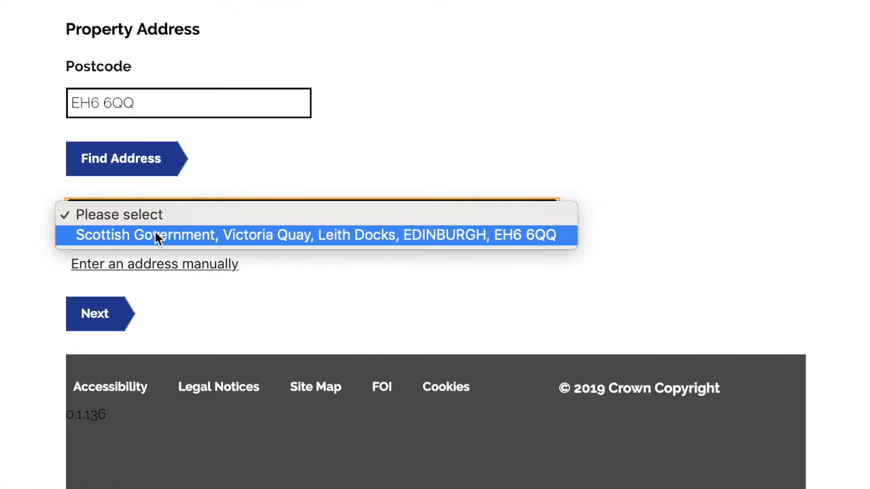
pyautogui.click(165, 237)
pyautogui.scroll(-10, 113, 329)
pyautogui.click(92, 318)
# Set local authority Edinburgh, City of, title number ELN 1234, and no parent title
pyautogui.scroll(-3, 272, 241)
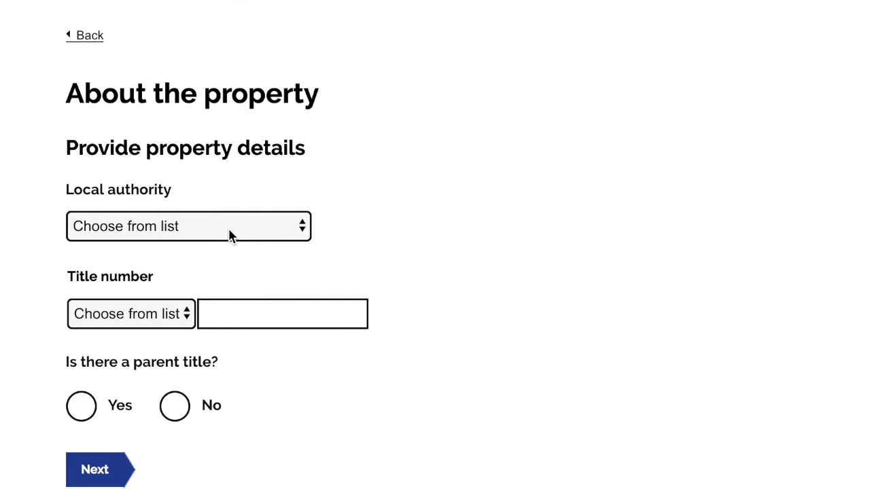
pyautogui.click(229, 230)
pyautogui.scroll(-5, 204, 350)
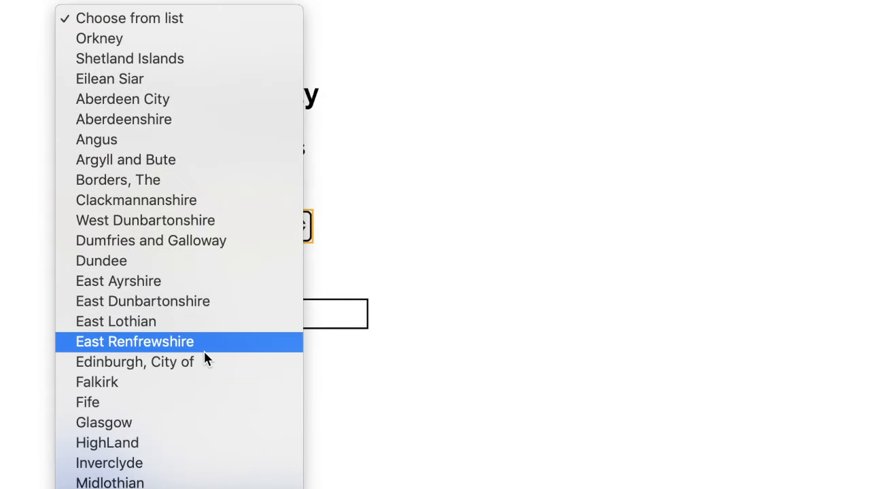
pyautogui.click(202, 364)
pyautogui.click(142, 319)
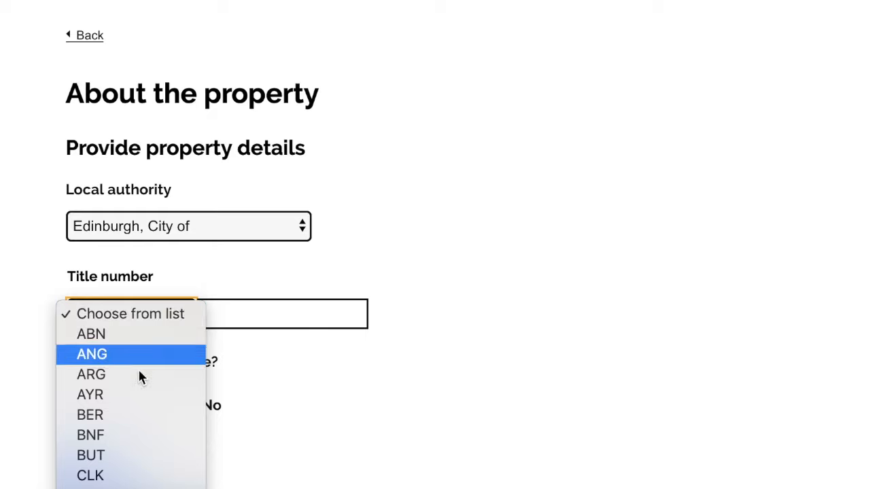
pyautogui.scroll(-5, 139, 423)
pyautogui.click(144, 246)
pyautogui.click(230, 316)
pyautogui.write('1')
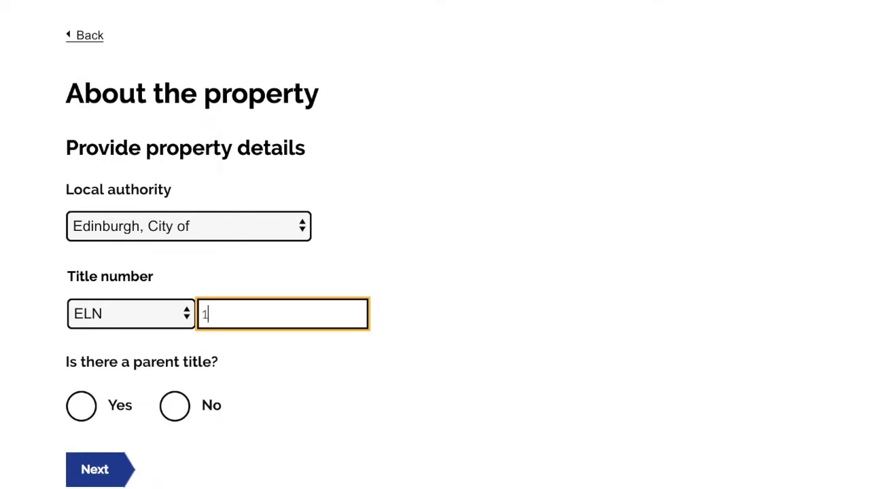
pyautogui.write('234')
pyautogui.scroll(-2, 247, 346)
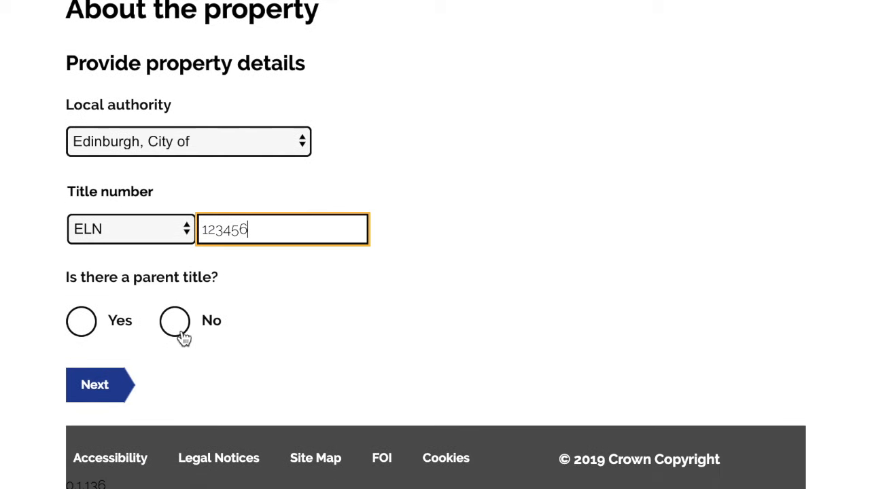
pyautogui.click(173, 321)
pyautogui.click(109, 382)
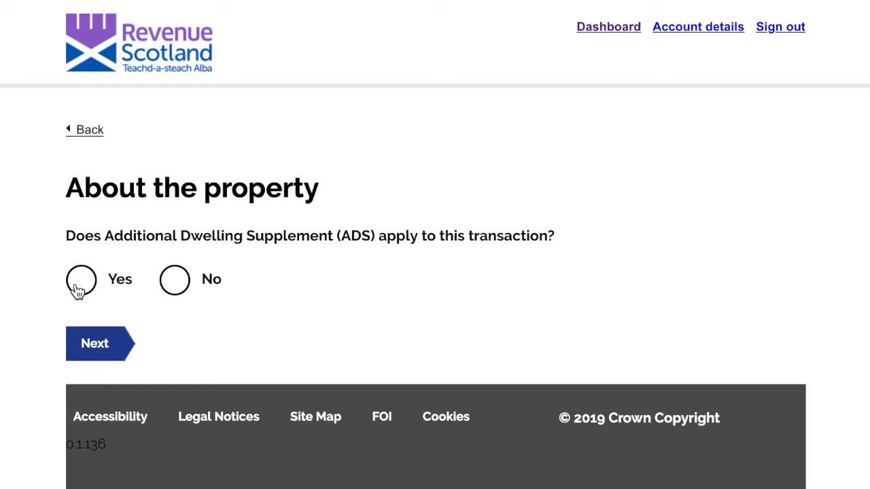
# Answer Yes to ADS applying to this transaction and return to the summary
pyautogui.click(81, 286)
pyautogui.click(87, 344)
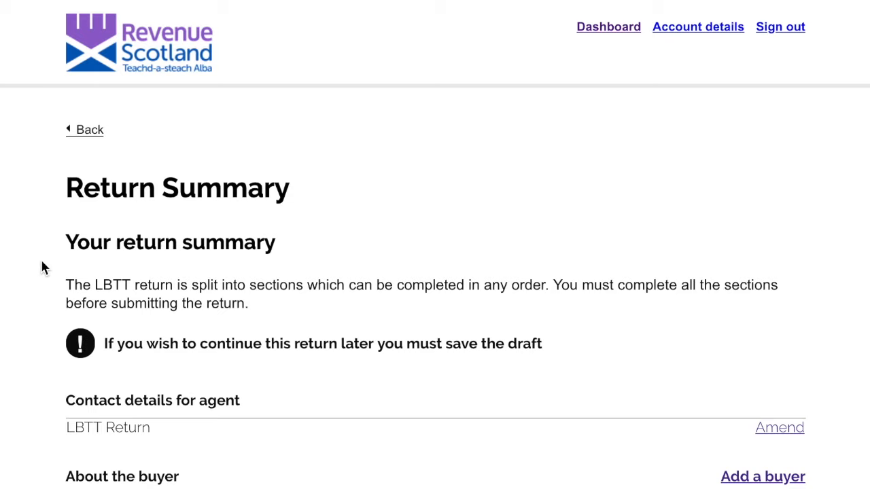
pyautogui.scroll(-7, 42, 263)
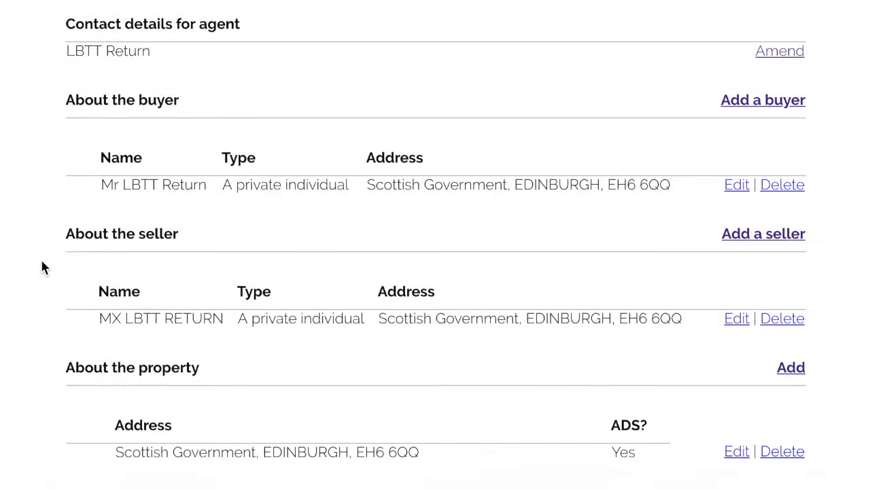
pyautogui.scroll(-2, 42, 267)
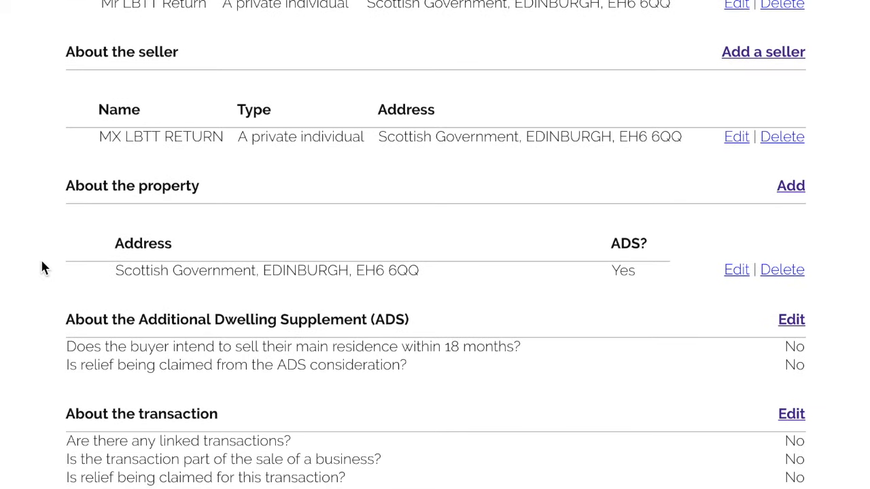
# Keep the property address and correct the title number to ELN 123489
pyautogui.click(737, 270)
pyautogui.scroll(-6, 431, 352)
pyautogui.scroll(-4, 431, 352)
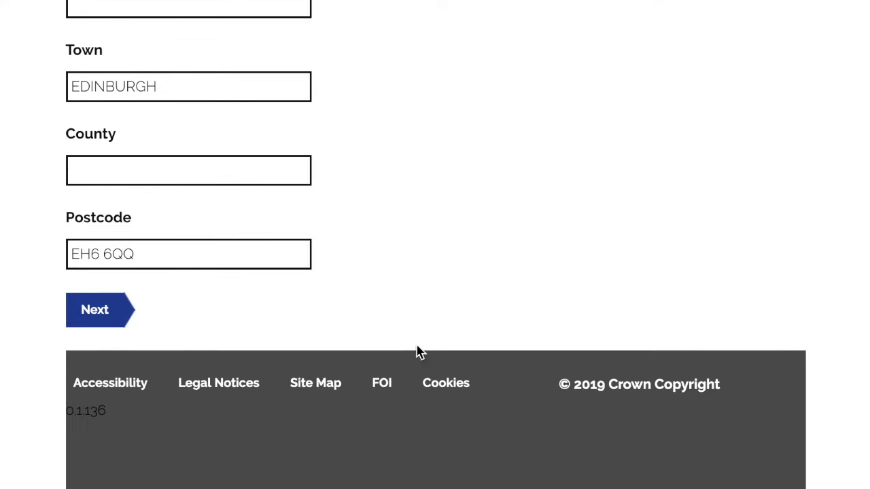
pyautogui.click(93, 314)
pyautogui.scroll(-2, 276, 306)
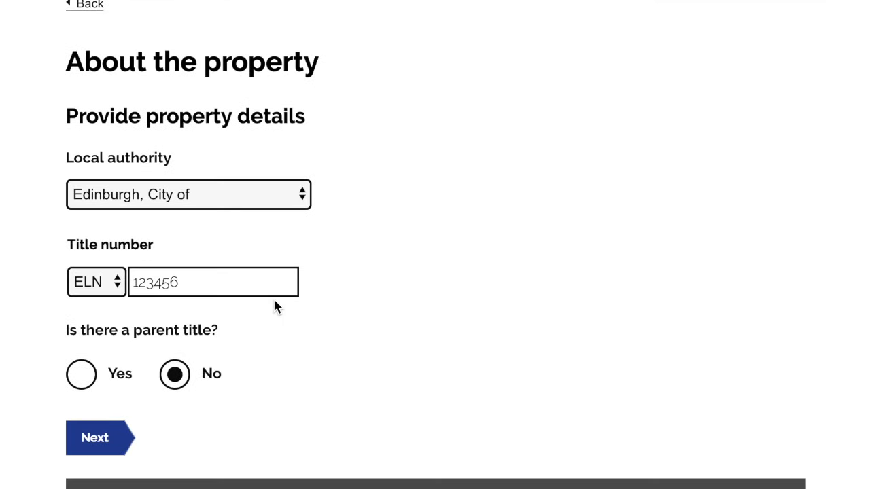
pyautogui.click(227, 285)
pyautogui.press('BackSpace')
pyautogui.press('BackSpace')
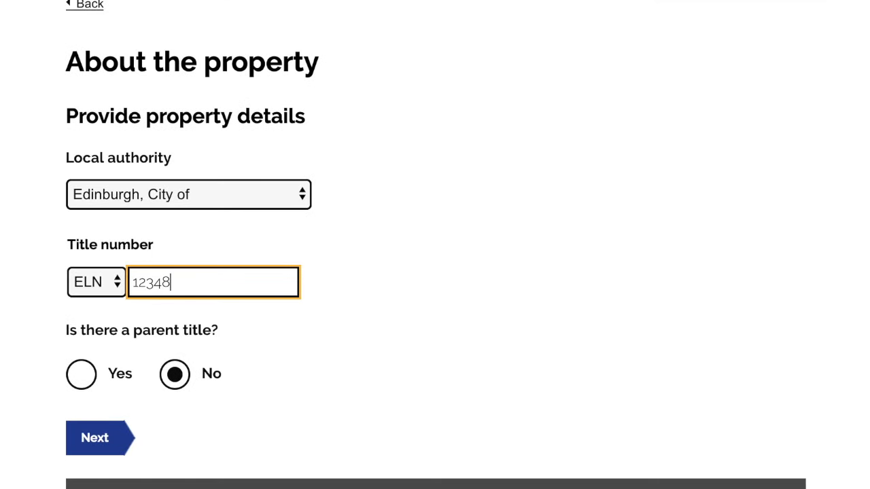
pyautogui.write('89')
pyautogui.scroll(-2, 210, 292)
pyautogui.click(93, 311)
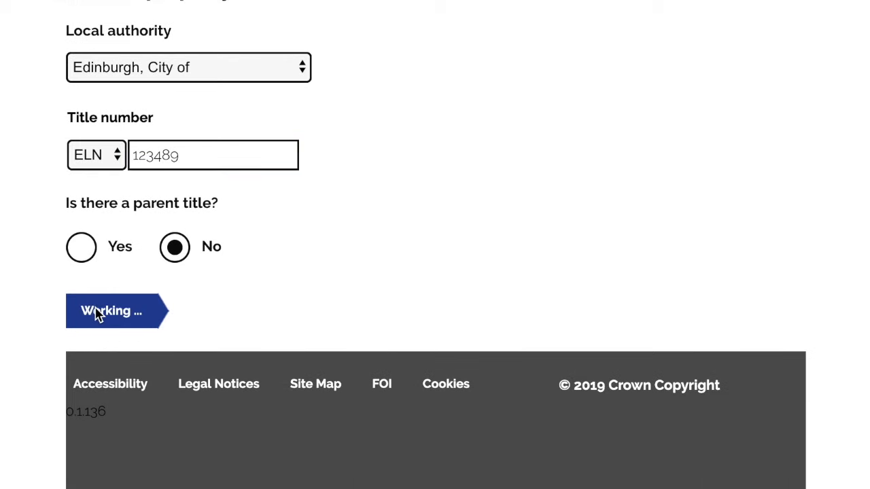
# Confirm that ADS applies to the property and open the ADS section for editing
pyautogui.click(170, 282)
pyautogui.click(80, 286)
pyautogui.click(91, 347)
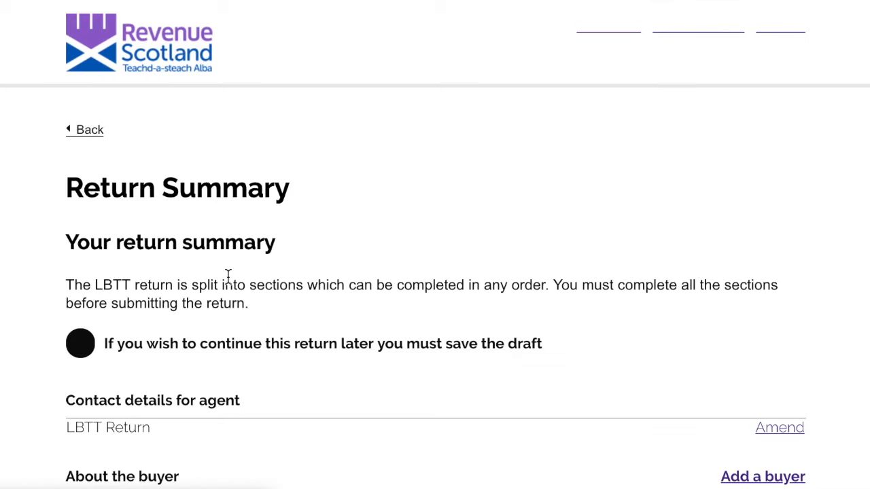
pyautogui.scroll(-3, 228, 277)
pyautogui.scroll(-9, 228, 277)
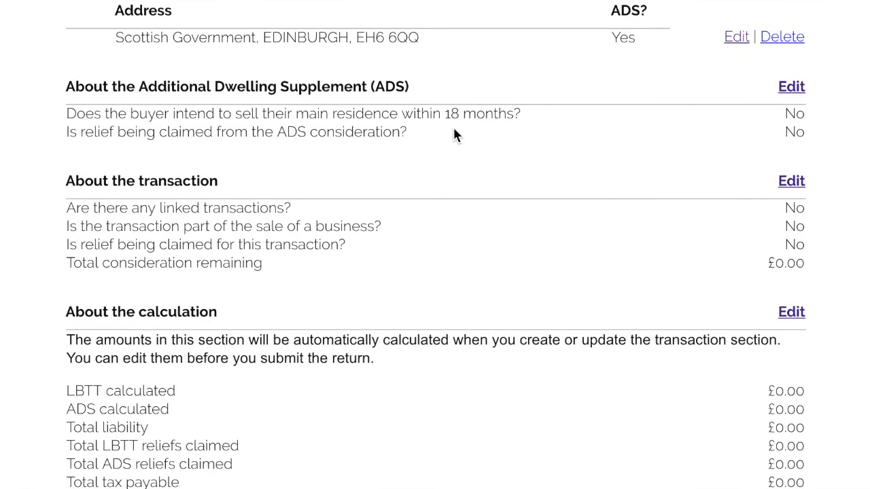
pyautogui.click(791, 90)
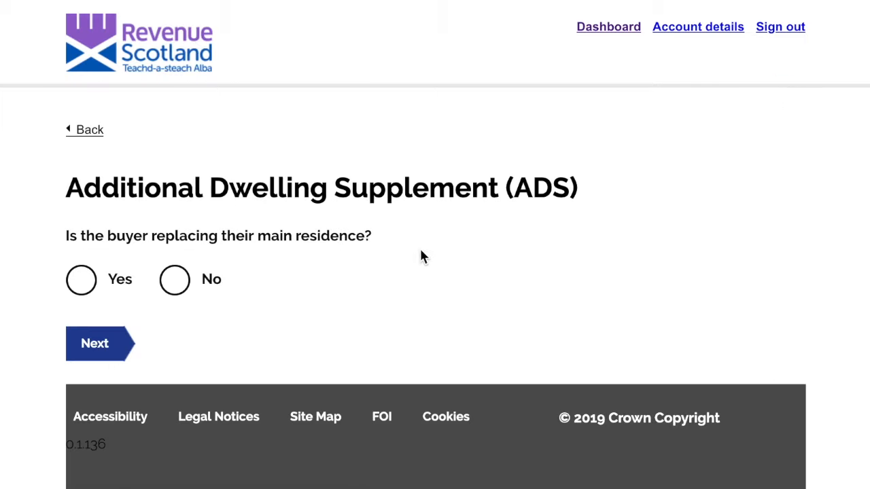
# Answer Yes to replacing the main residence and enter £250000 for both ADS amounts
pyautogui.scroll(-1, 421, 248)
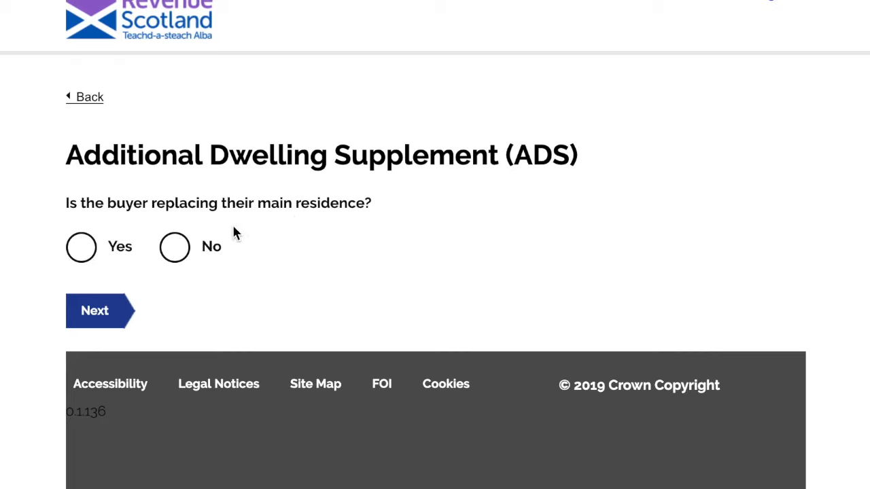
pyautogui.click(82, 247)
pyautogui.click(101, 317)
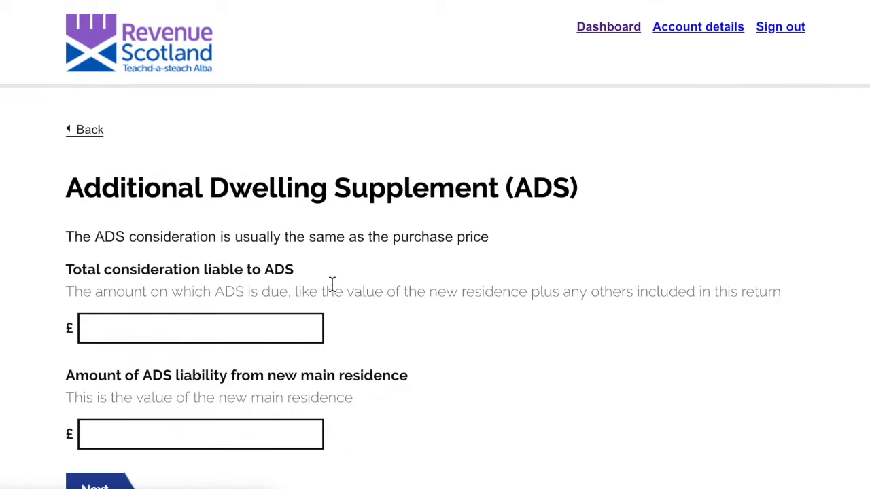
pyautogui.click(240, 333)
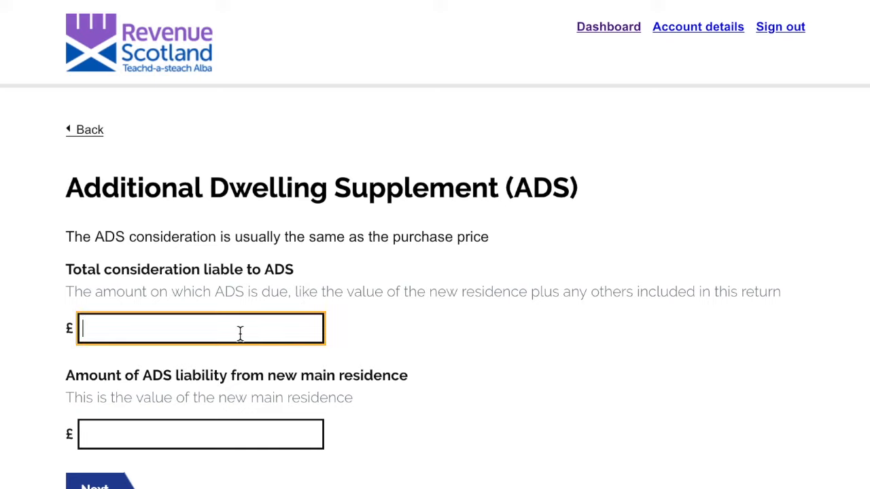
pyautogui.write('250000')
pyautogui.press('Tab')
pyautogui.write('2500')
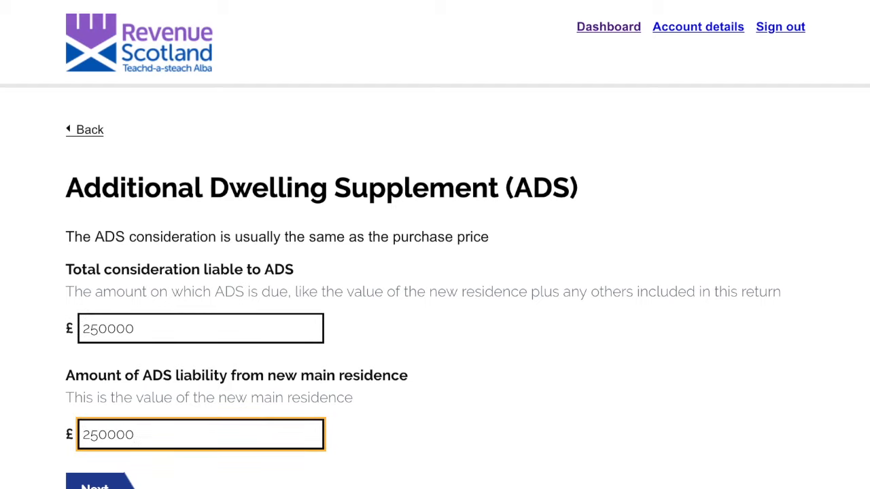
pyautogui.scroll(-2, 235, 378)
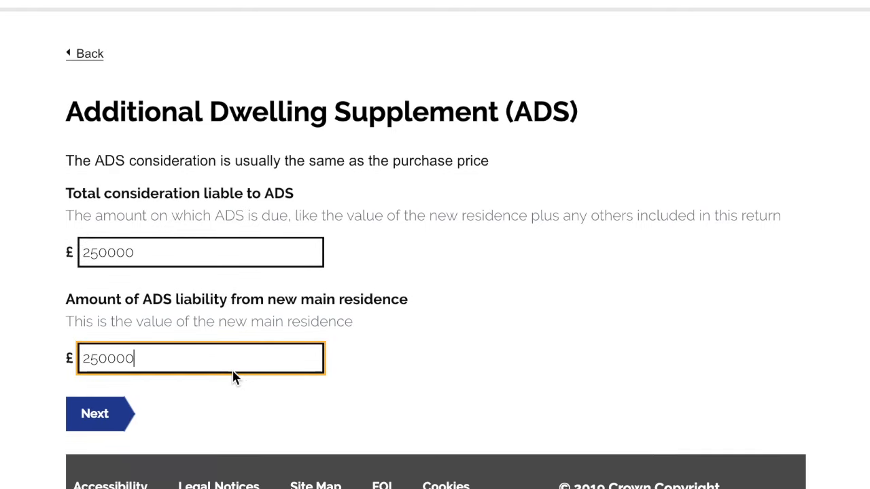
pyautogui.click(115, 417)
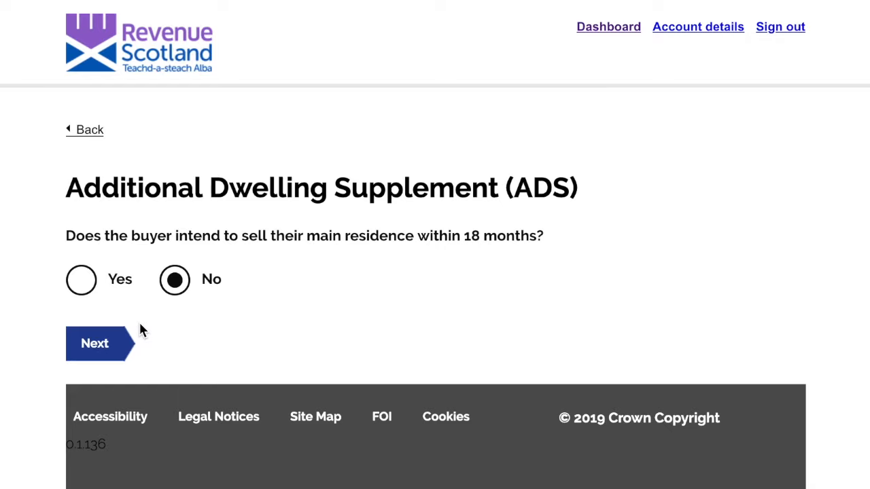
# Set the residence being sold to the Victoria Quay address found for postcode EH6 6QQ
pyautogui.click(83, 285)
pyautogui.scroll(-3, 102, 340)
pyautogui.click(96, 307)
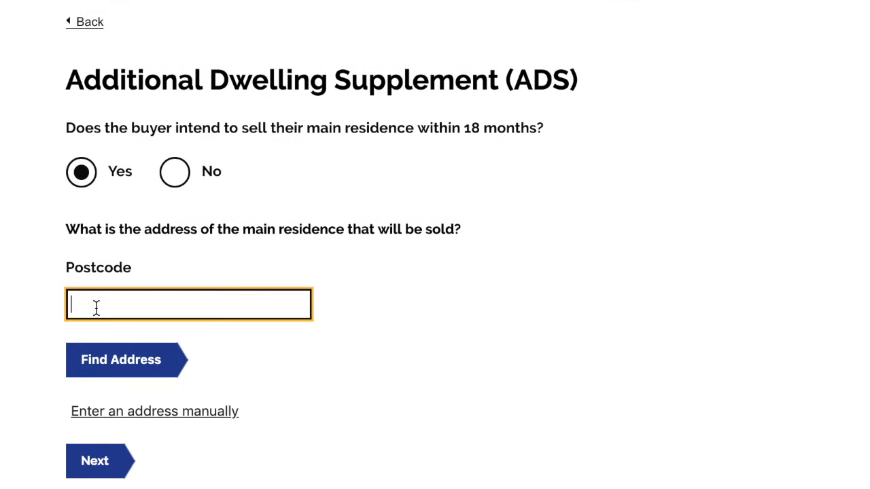
pyautogui.write('EH6 6QQ')
pyautogui.scroll(-1, 132, 305)
pyautogui.click(124, 320)
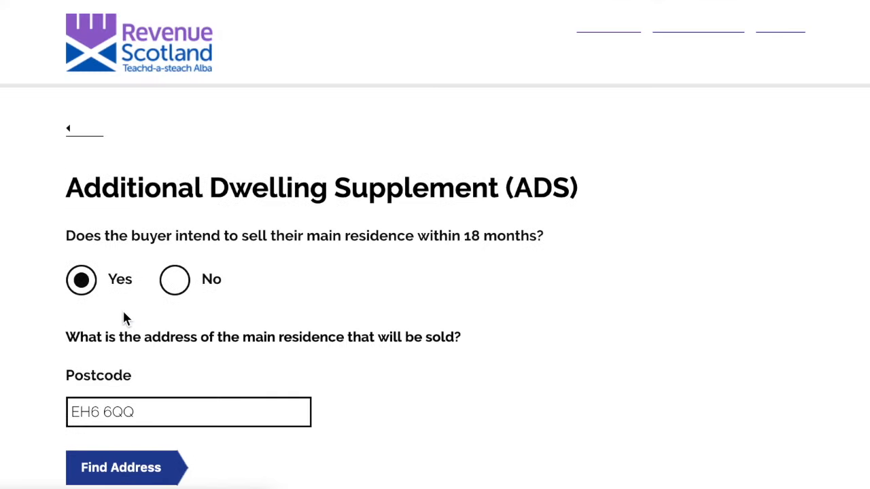
pyautogui.scroll(-3, 126, 320)
pyautogui.click(123, 218)
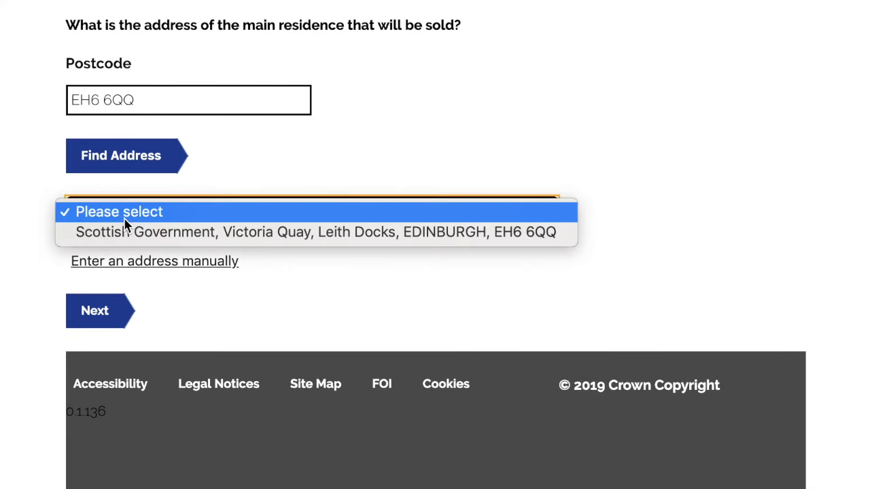
pyautogui.click(124, 232)
pyautogui.scroll(-10, 124, 235)
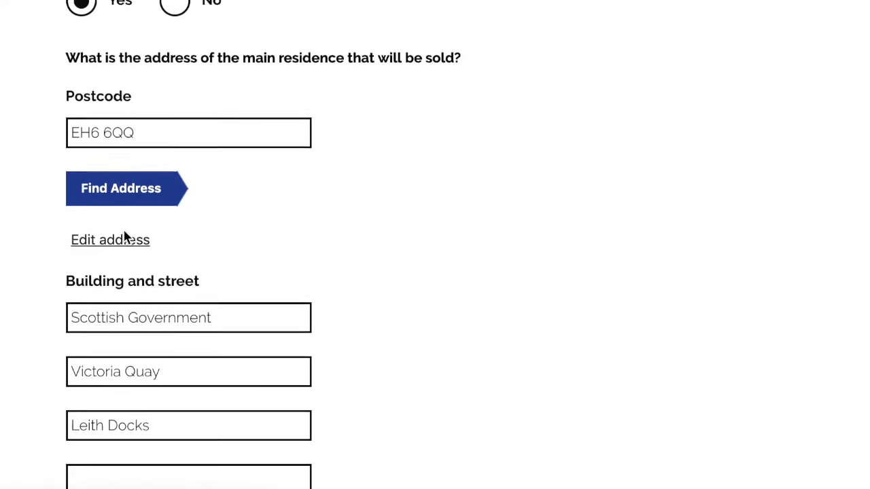
pyautogui.click(101, 317)
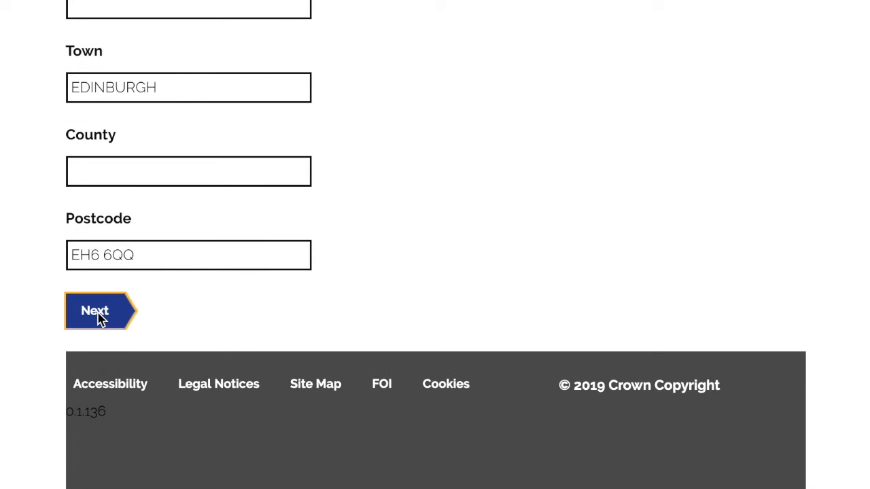
pyautogui.click(175, 278)
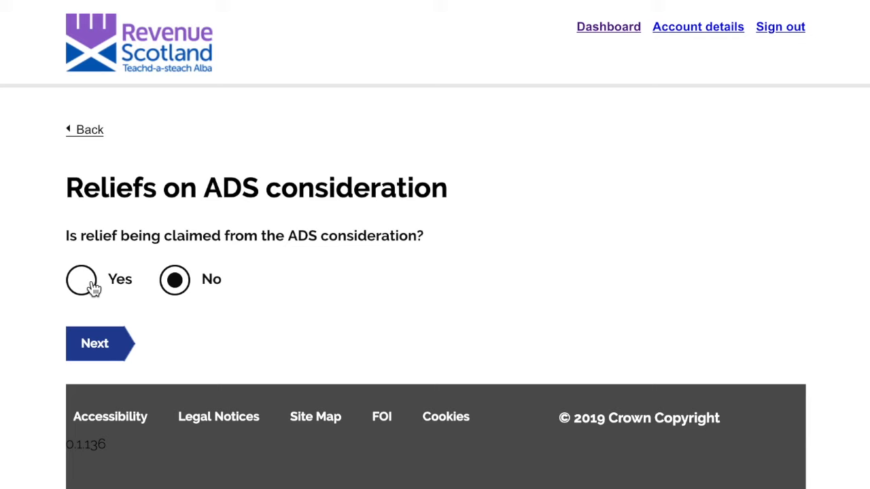
# Claim no ADS relief and save the ADS answers back to the Return Summary
pyautogui.click(93, 289)
pyautogui.scroll(-1, 150, 304)
pyautogui.click(150, 304)
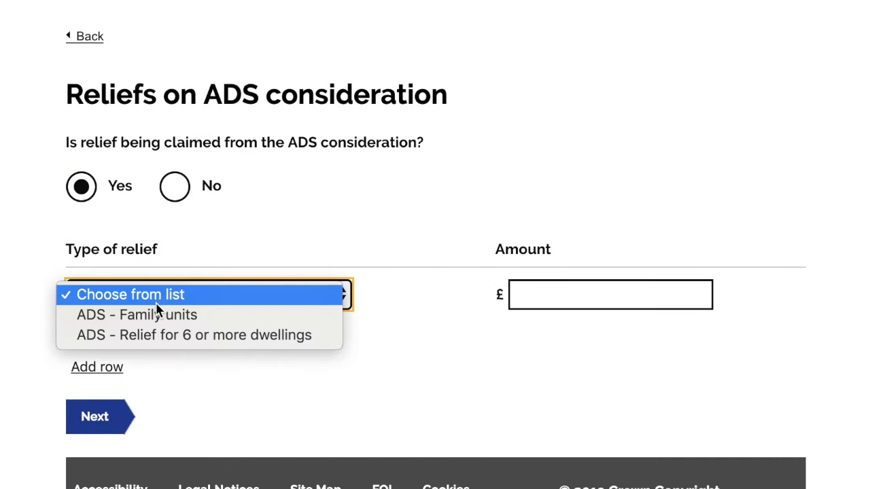
pyautogui.click(272, 220)
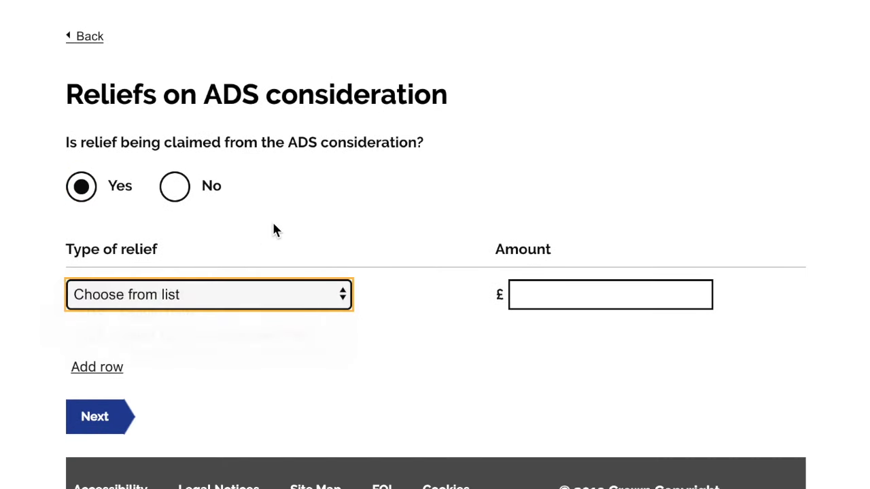
pyautogui.click(564, 298)
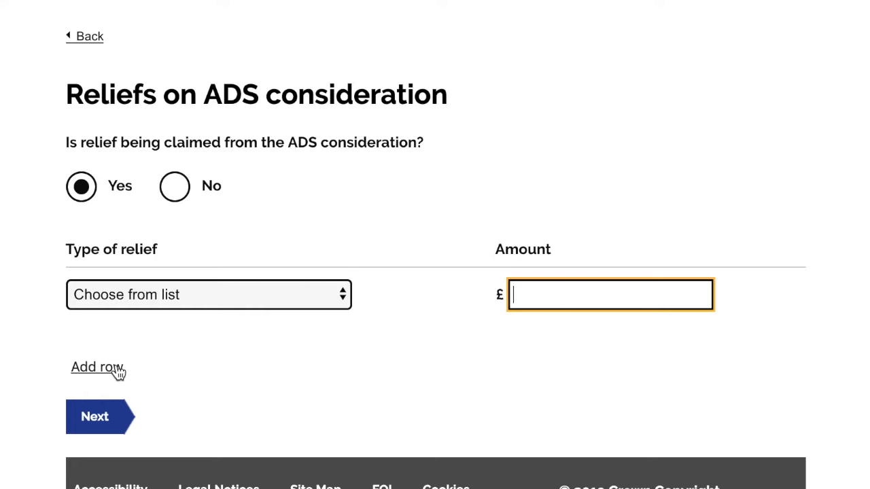
pyautogui.click(178, 190)
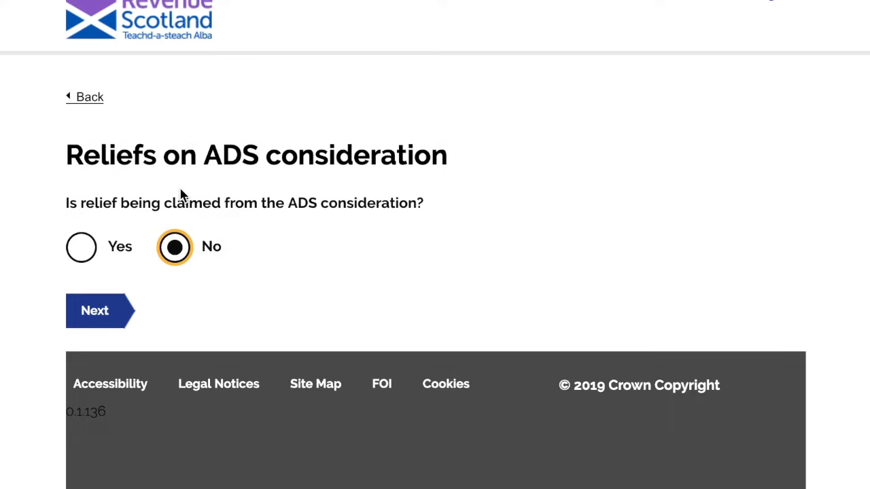
pyautogui.click(99, 319)
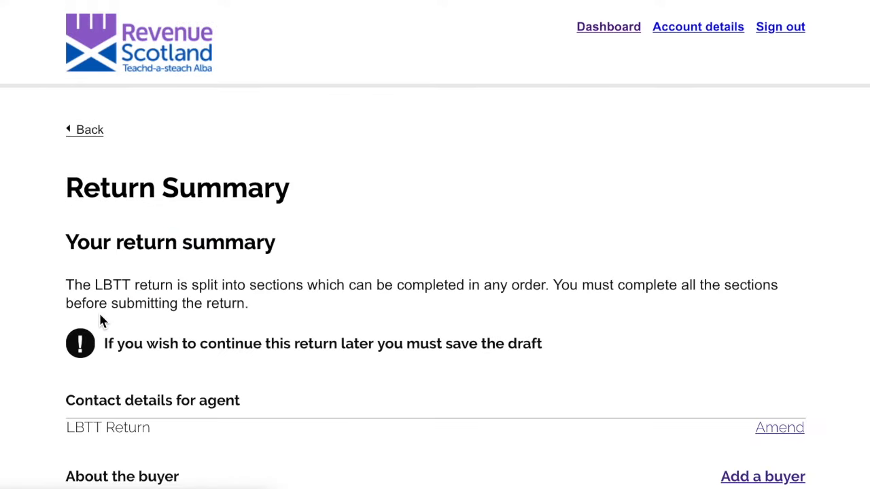
# Edit About the transaction and set the property type to Residential
pyautogui.scroll(-1, 100, 314)
pyautogui.scroll(1, 100, 314)
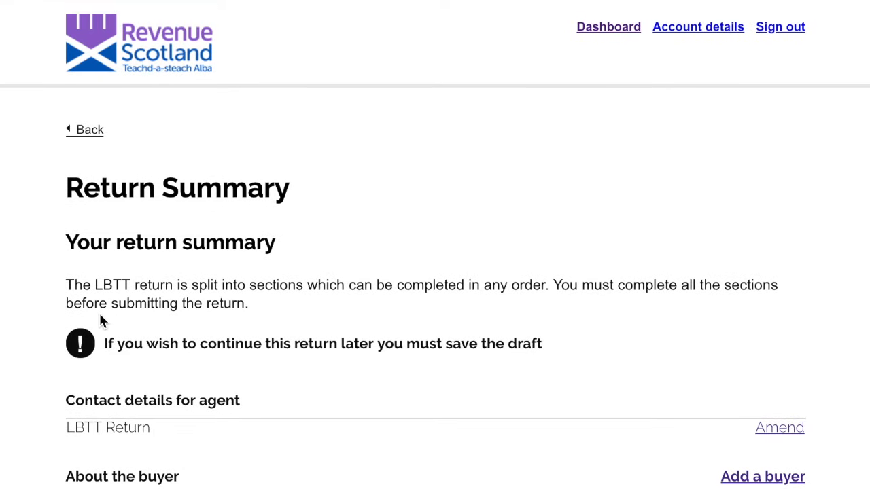
pyautogui.scroll(-10, 100, 318)
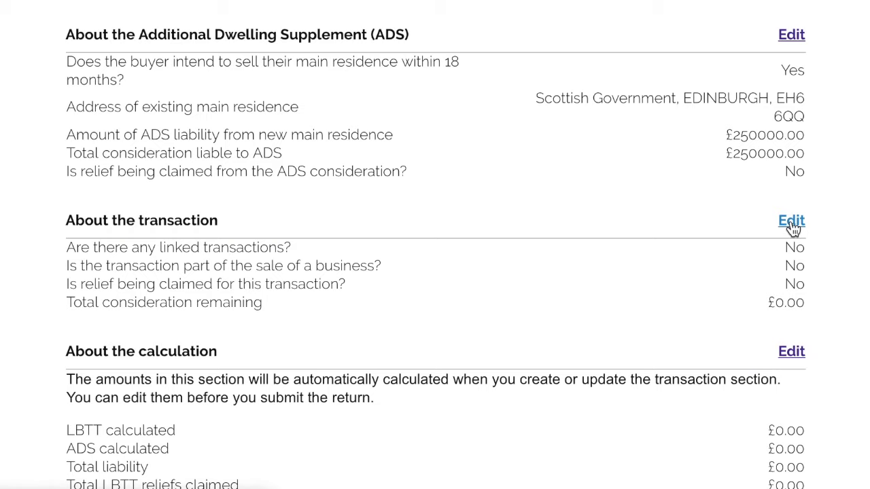
pyautogui.click(792, 224)
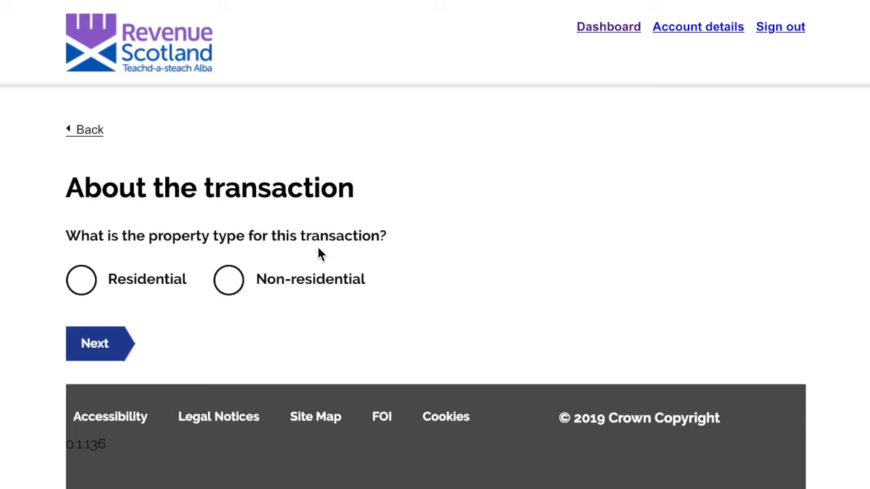
pyautogui.click(81, 279)
pyautogui.click(102, 351)
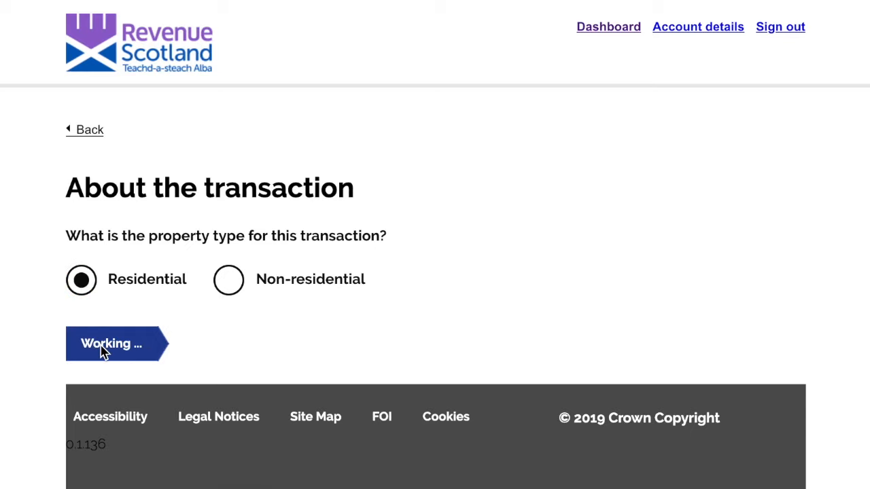
# Set the effective, relevant and contract dates all to 5 July 2019
pyautogui.scroll(-1, 147, 309)
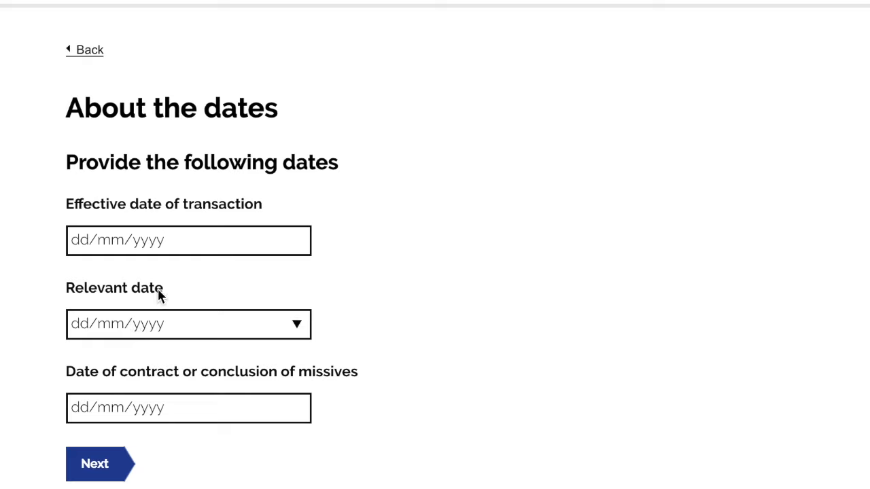
pyautogui.click(294, 243)
pyautogui.click(195, 316)
pyautogui.click(286, 325)
pyautogui.click(194, 401)
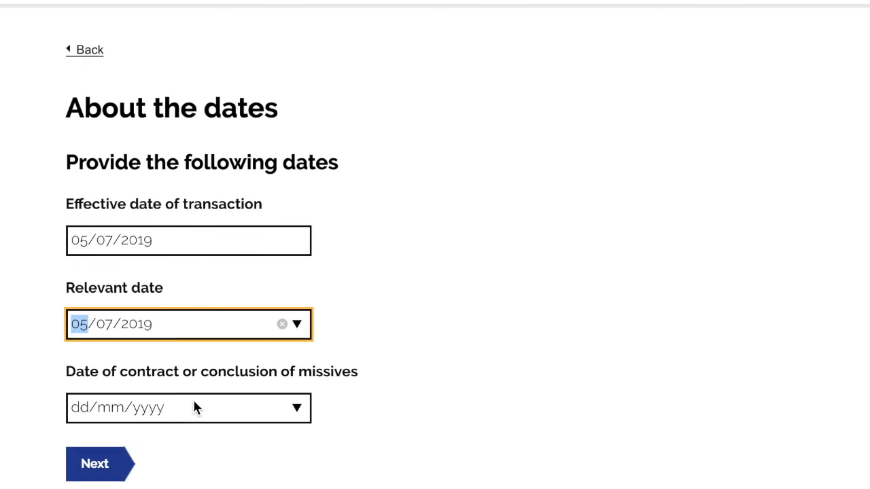
pyautogui.scroll(-1, 197, 401)
pyautogui.click(299, 340)
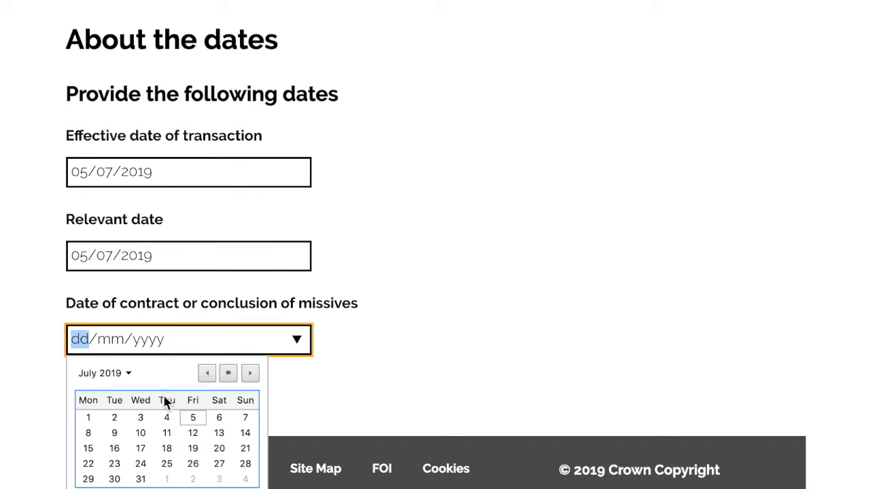
pyautogui.click(193, 416)
pyautogui.click(95, 404)
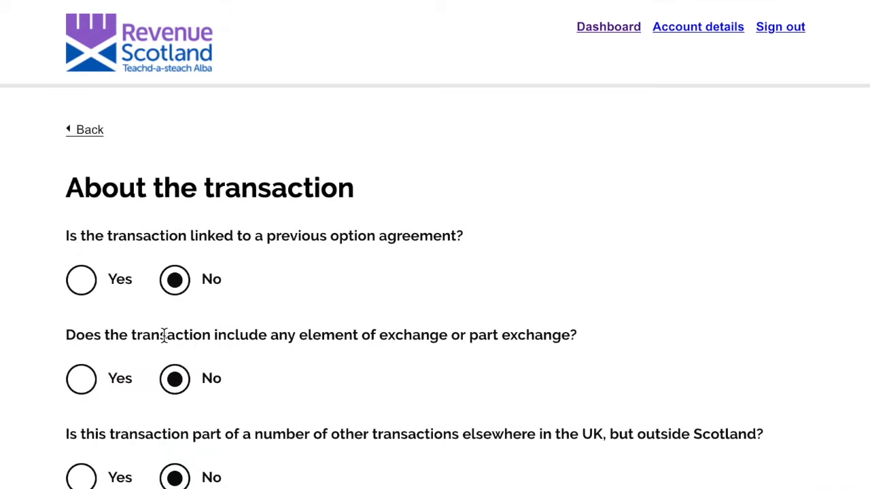
# Keep No for option agreement, part exchange, linked transactions and sale of business
pyautogui.scroll(-3, 164, 336)
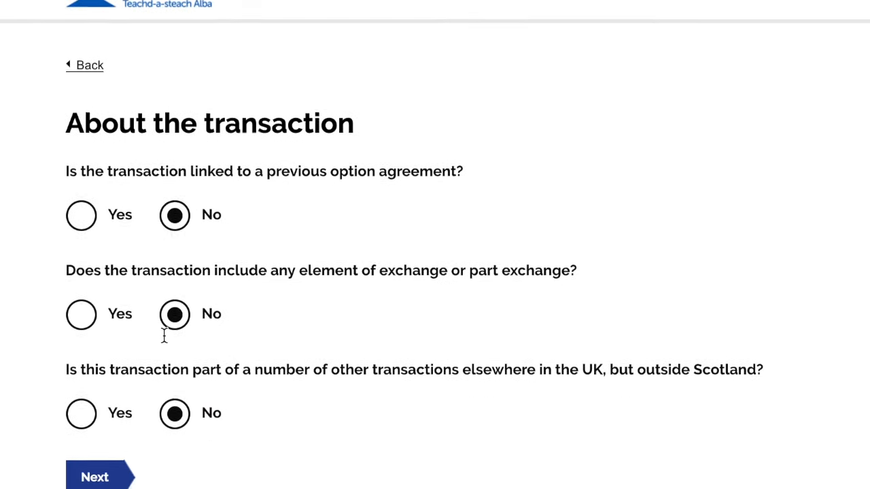
pyautogui.click(173, 273)
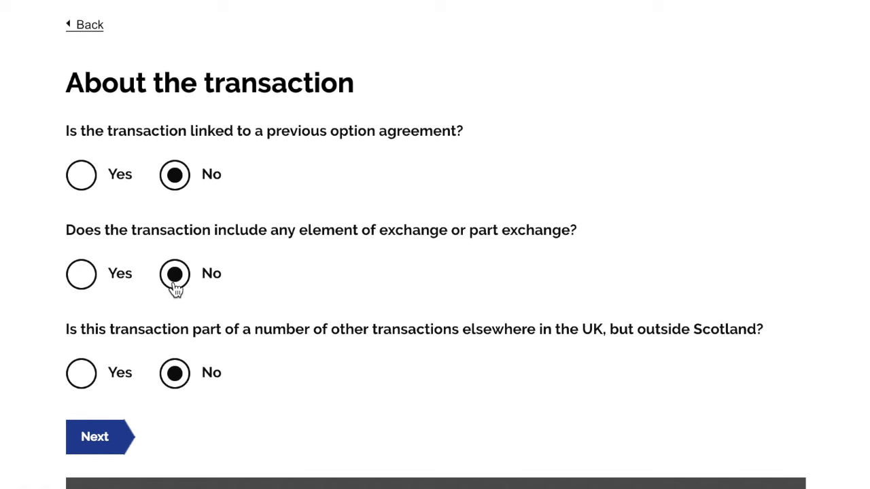
pyautogui.click(105, 437)
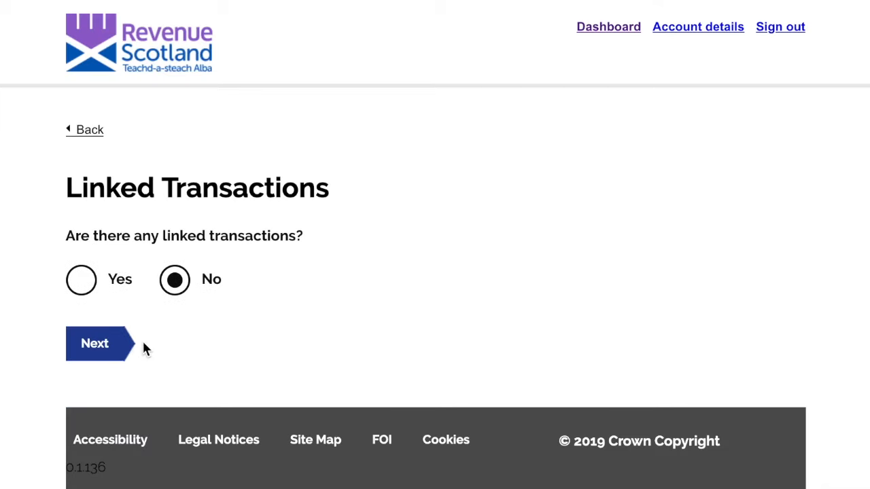
pyautogui.click(102, 353)
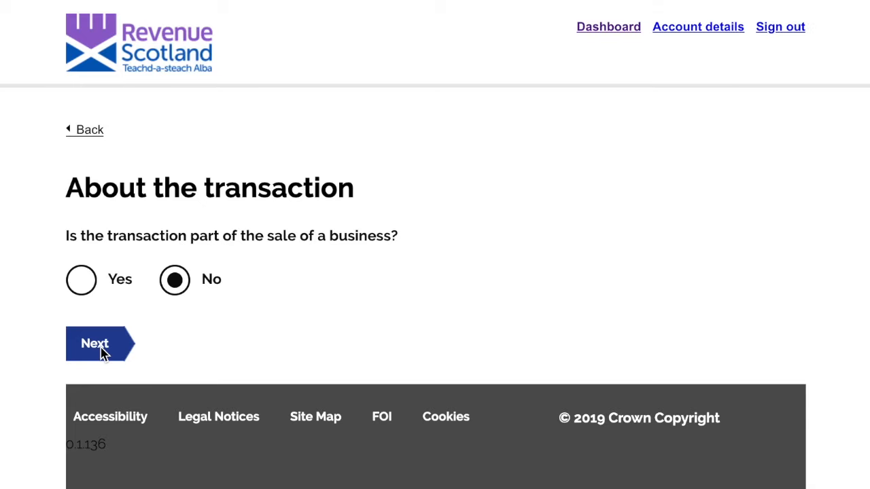
pyautogui.click(102, 353)
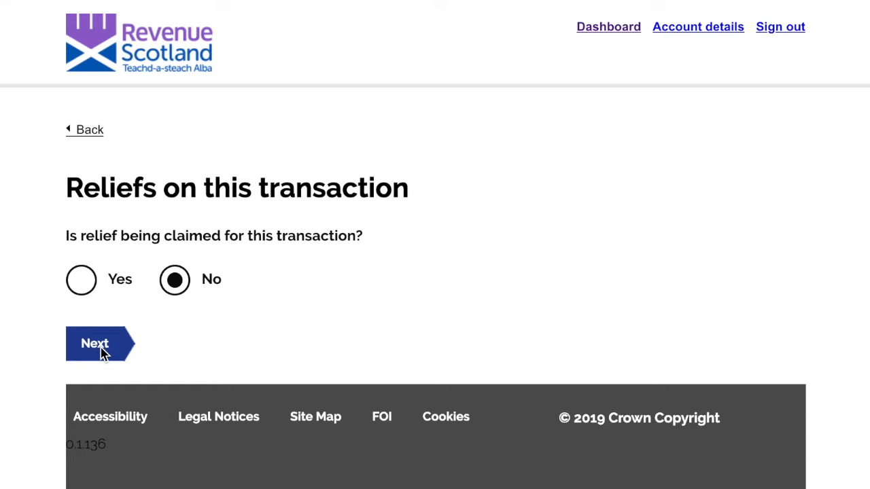
# Answer No to claiming relief on this transaction, leaving the relief type unchosen
pyautogui.click(81, 289)
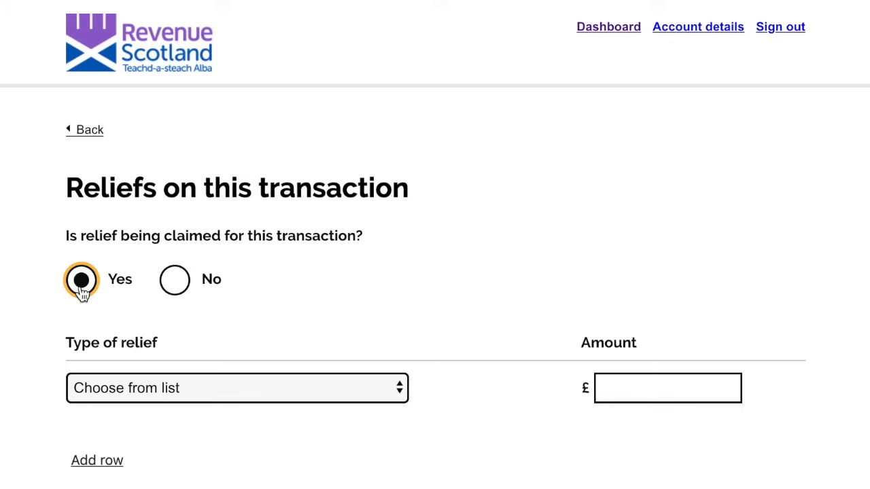
pyautogui.scroll(-3, 159, 316)
pyautogui.click(216, 287)
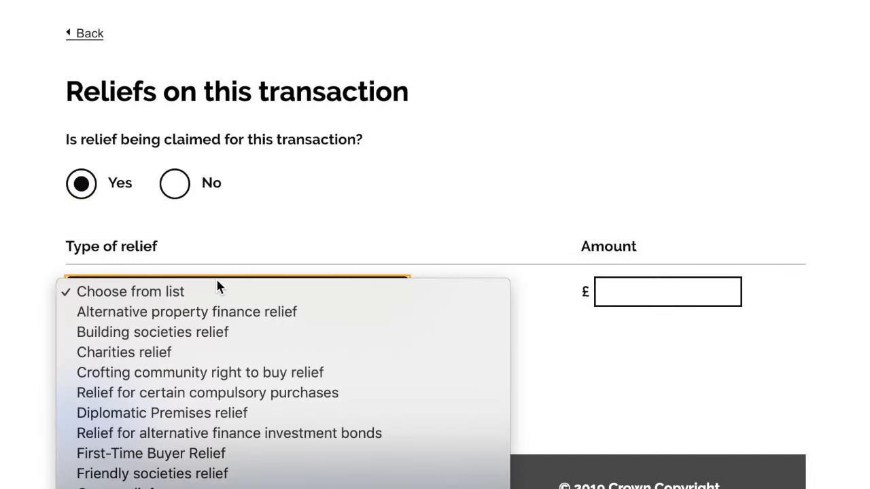
pyautogui.scroll(-5, 218, 332)
pyautogui.scroll(-2, 217, 332)
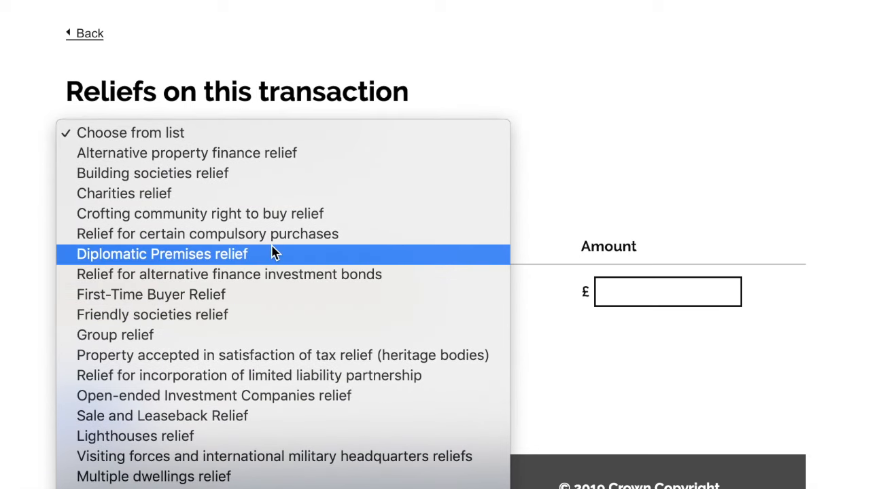
pyautogui.click(434, 72)
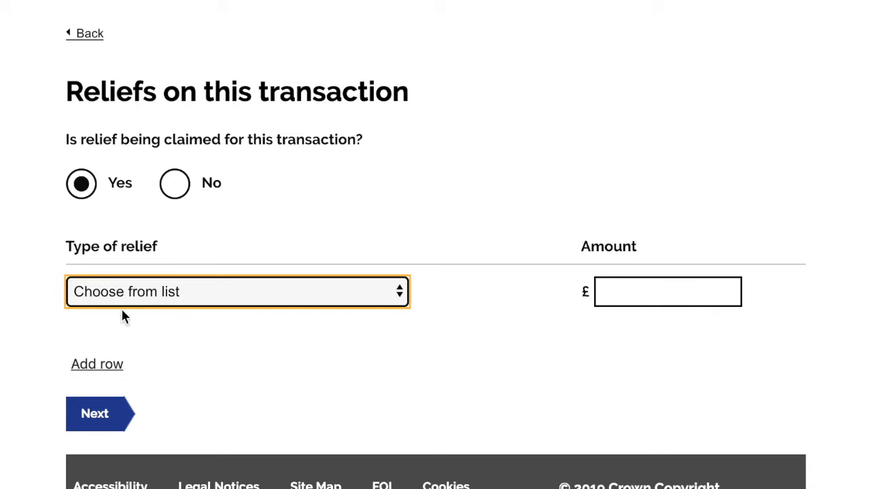
pyautogui.click(170, 197)
pyautogui.click(101, 317)
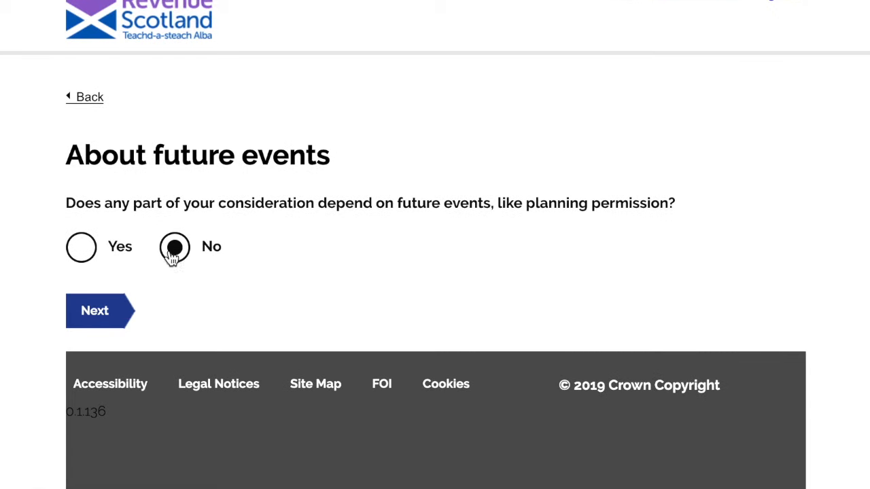
# Answer No to future events and enter 250000 as total consideration and consideration remaining
pyautogui.click(102, 319)
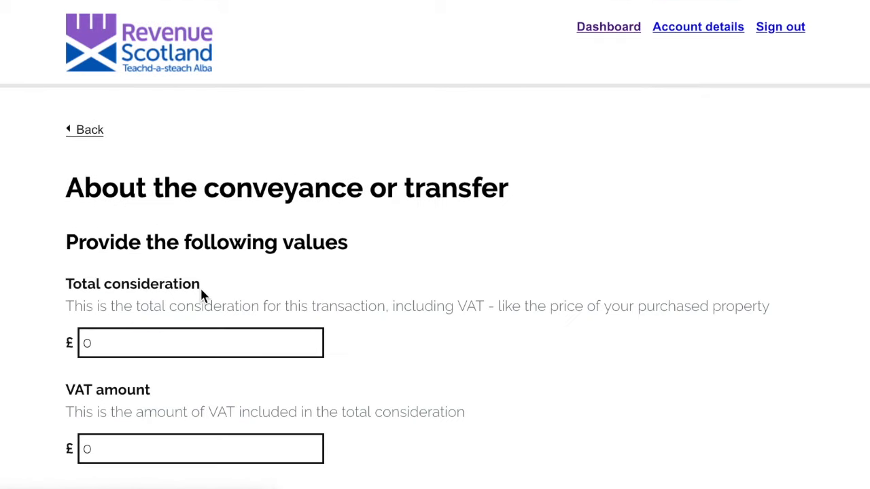
pyautogui.scroll(-1, 202, 285)
pyautogui.click(179, 280)
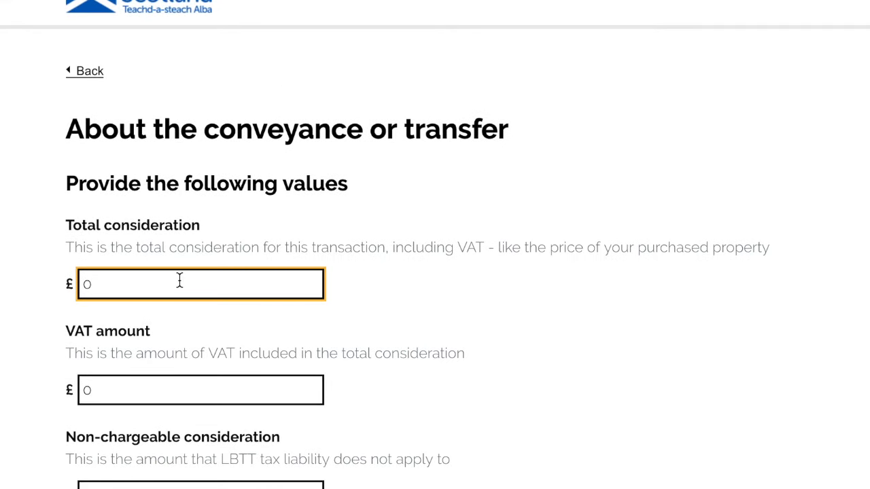
pyautogui.write('250000')
pyautogui.press('Tab')
pyautogui.press('Tab')
pyautogui.scroll(-3, 211, 286)
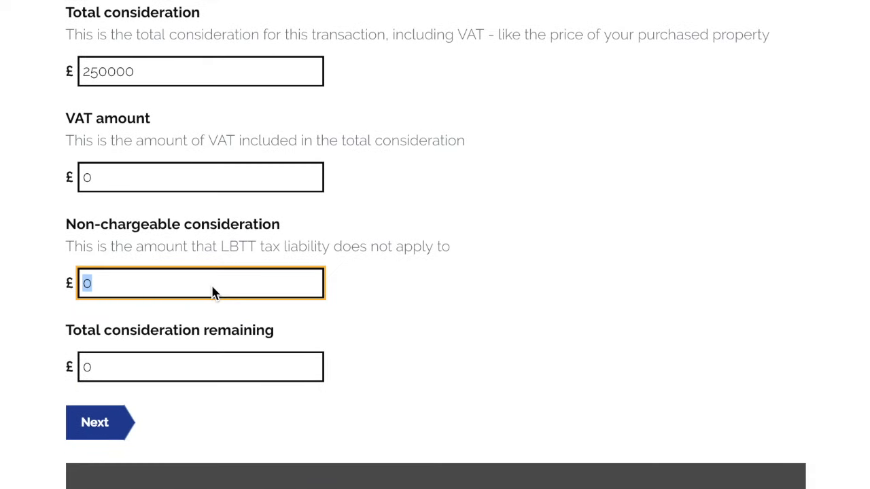
pyautogui.scroll(-1, 212, 293)
pyautogui.click(155, 312)
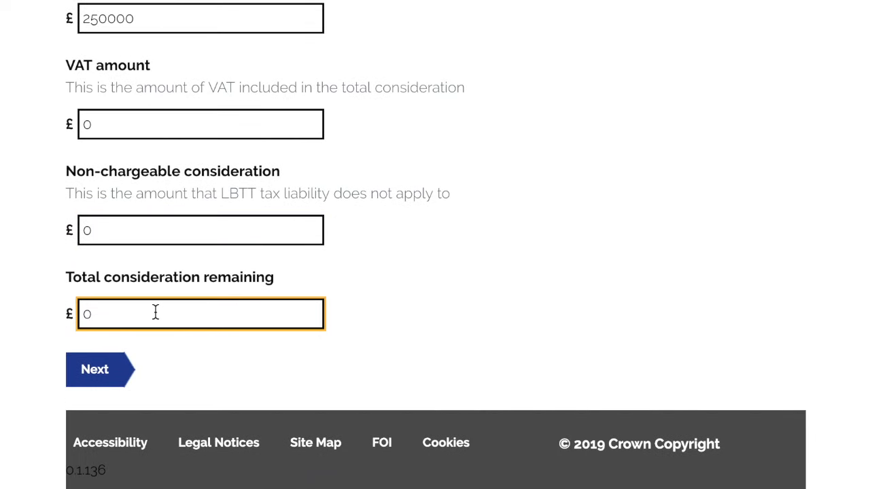
pyautogui.write('0000')
pyautogui.click(108, 375)
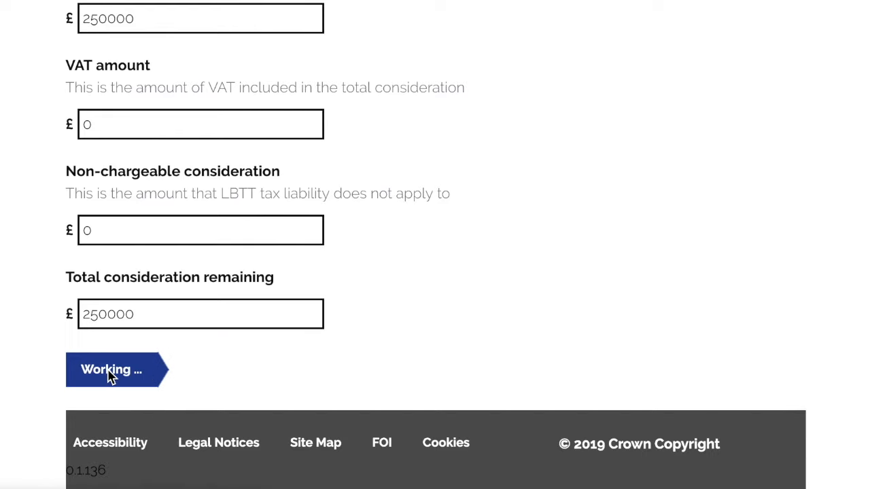
pyautogui.scroll(-5, 109, 376)
pyautogui.scroll(-2, 108, 376)
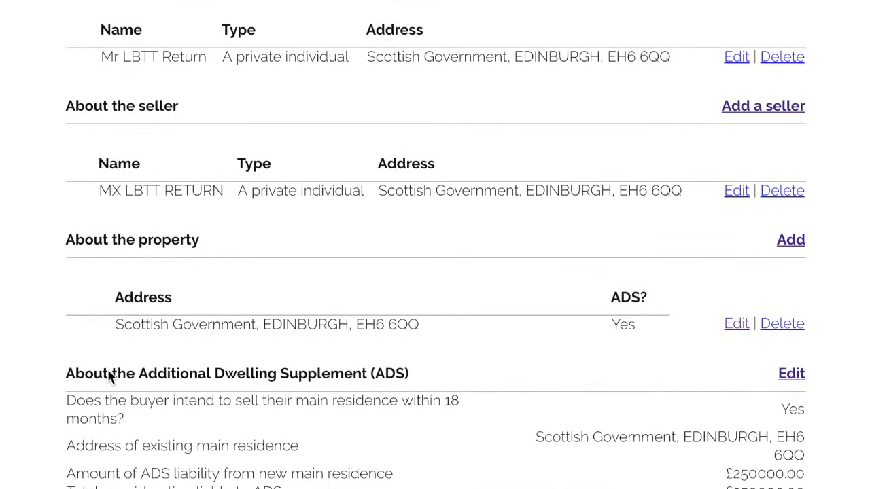
pyautogui.scroll(-4, 108, 376)
pyautogui.scroll(-4, 109, 376)
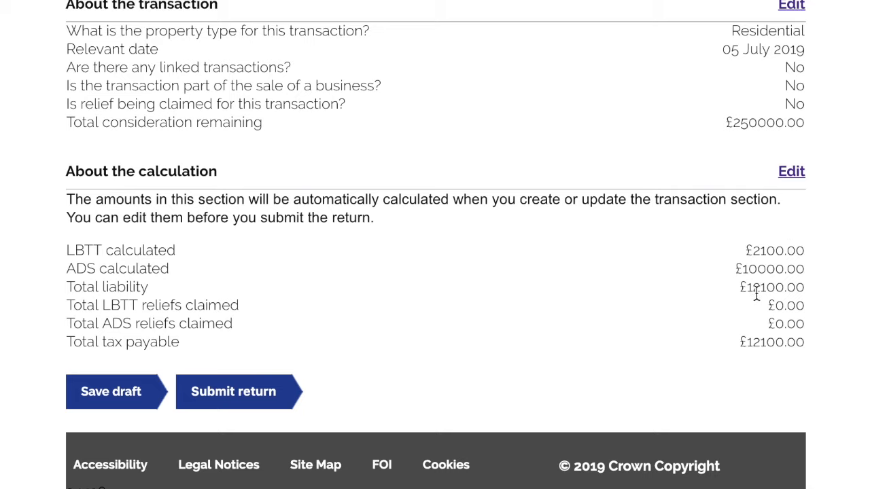
# Re-enter LBTT calculated as 2100, with total tax payable 12100, and save the calculation
pyautogui.click(794, 175)
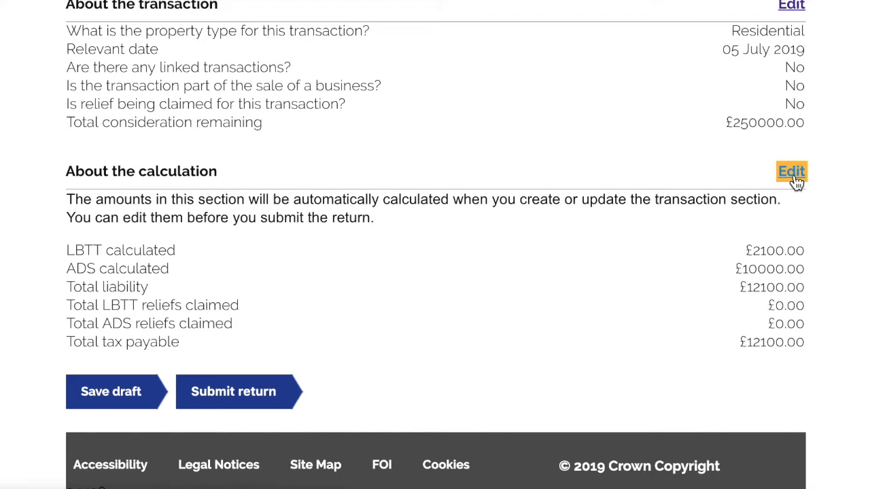
pyautogui.scroll(-3, 544, 270)
pyautogui.click(225, 113)
pyautogui.press('BackSpace')
pyautogui.press('BackSpace')
pyautogui.write('00')
pyautogui.scroll(-4, 435, 245)
pyautogui.scroll(-2, 54, 200)
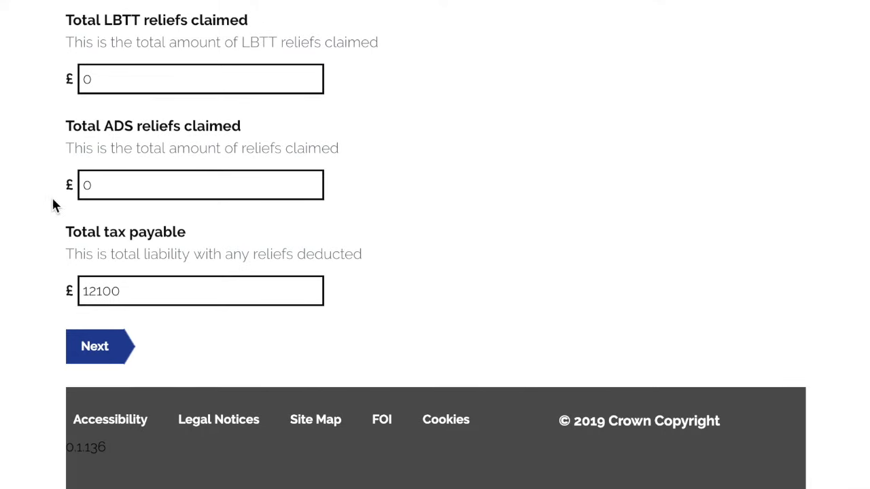
pyautogui.click(95, 345)
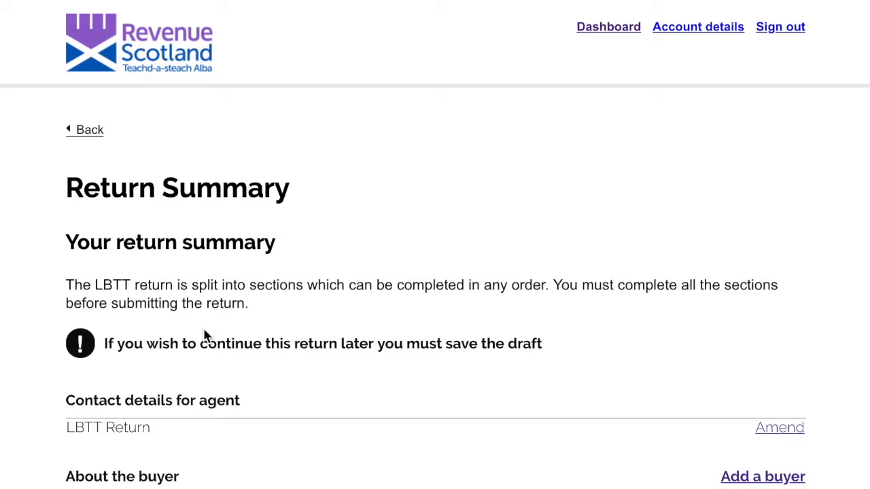
# Proceed from the bottom of the Return Summary to the Payment and submission page
pyautogui.scroll(-10, 205, 335)
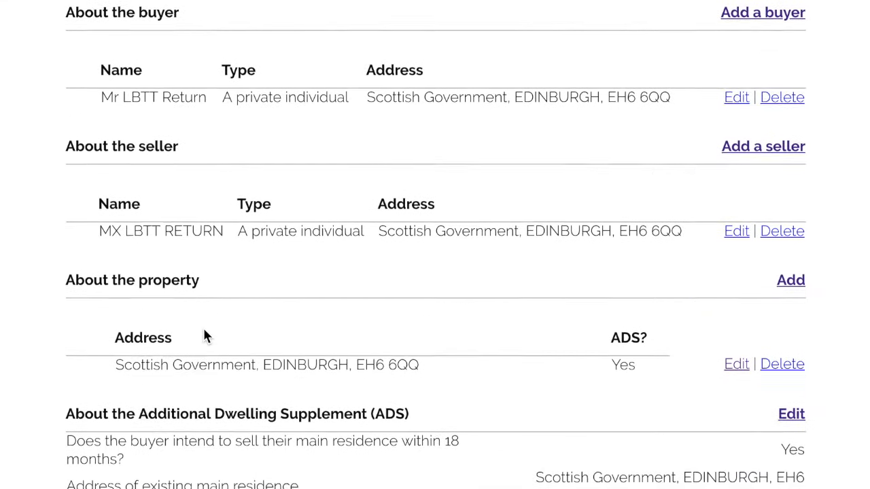
pyautogui.scroll(-5, 205, 335)
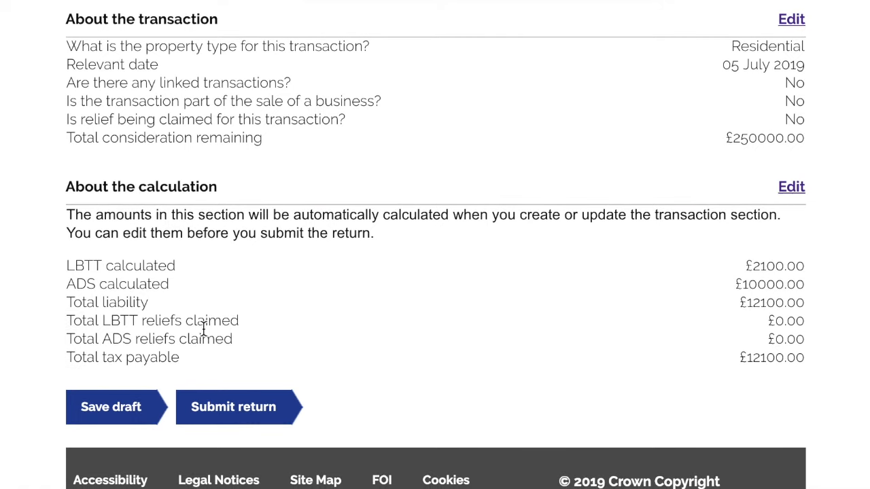
pyautogui.click(216, 406)
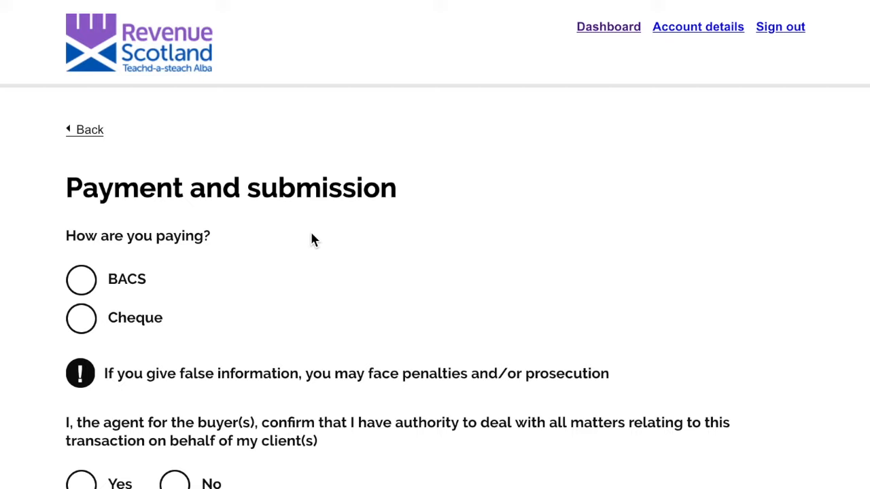
# Pay by BACS, confirm authority to act for the buyer, accept the declaration and submit
pyautogui.click(79, 281)
pyautogui.click(81, 319)
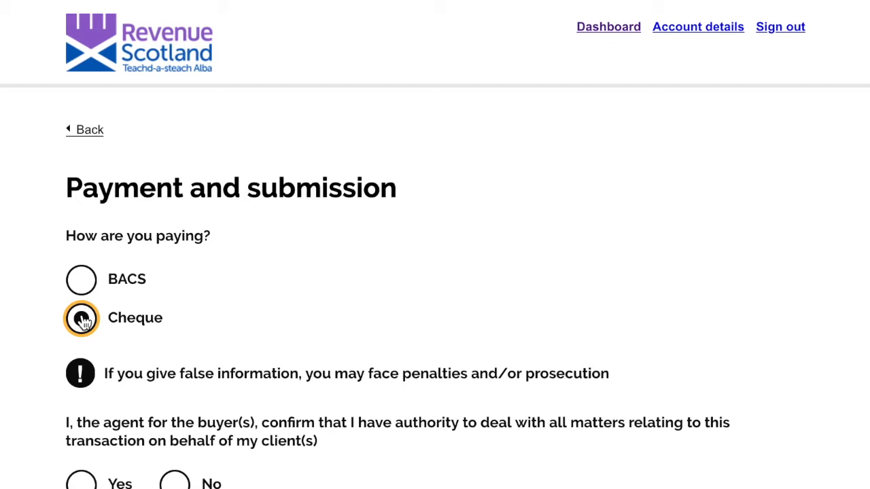
pyautogui.click(82, 284)
pyautogui.scroll(-3, 84, 284)
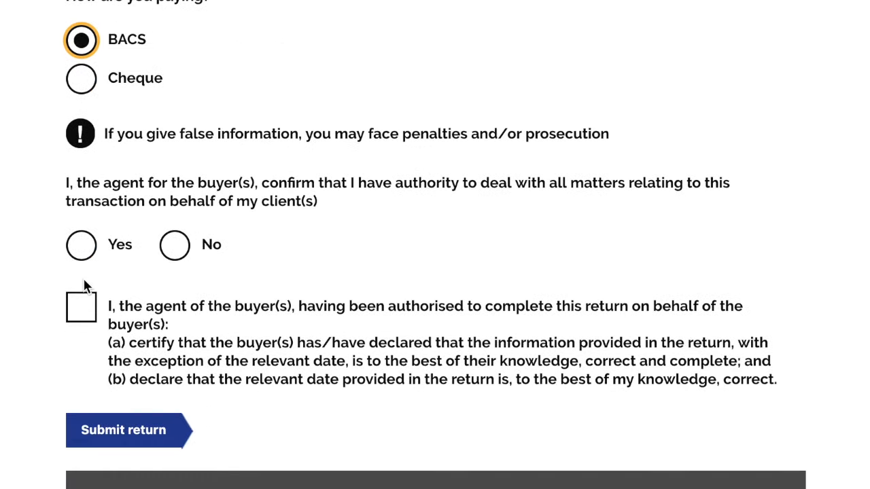
pyautogui.click(81, 246)
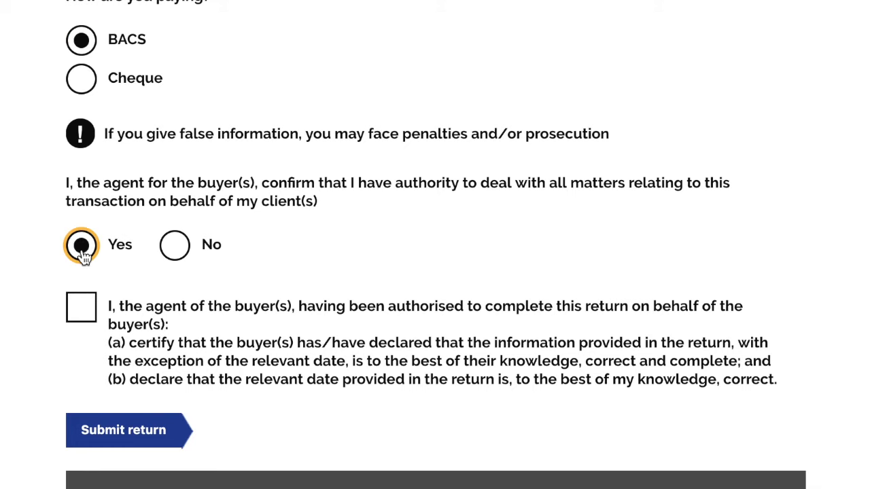
pyautogui.click(84, 312)
pyautogui.scroll(-2, 83, 312)
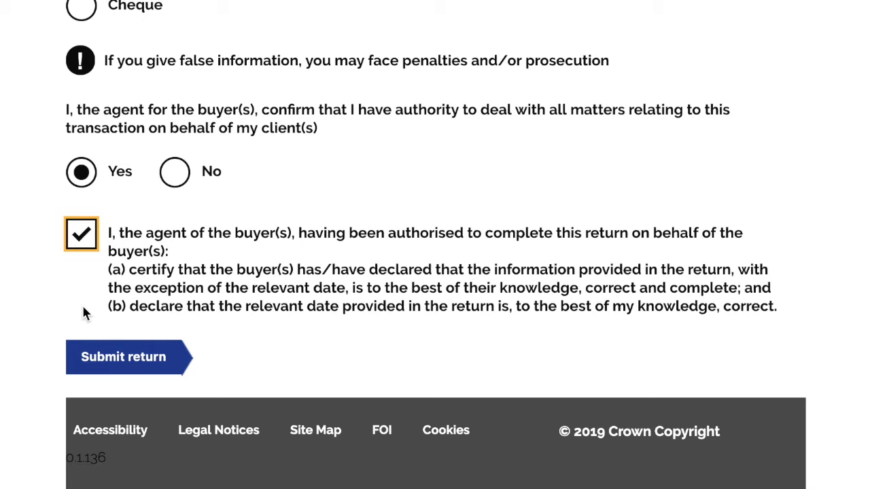
pyautogui.click(81, 259)
pyautogui.click(91, 358)
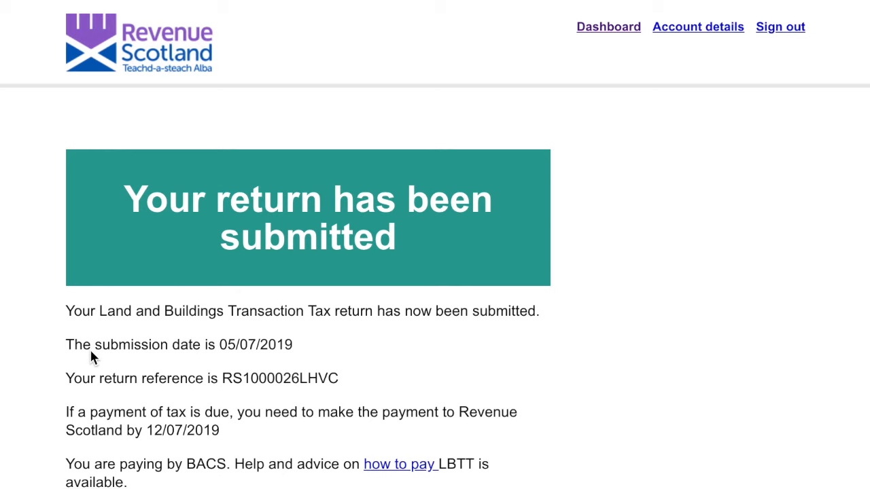
# Leave the LBTT submission confirmation page for the account Dashboard
pyautogui.scroll(-1, 92, 358)
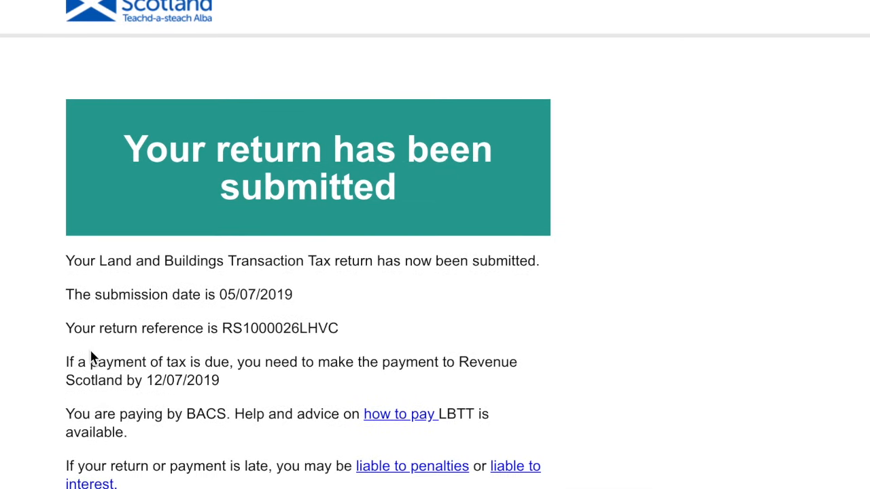
pyautogui.scroll(-2, 92, 358)
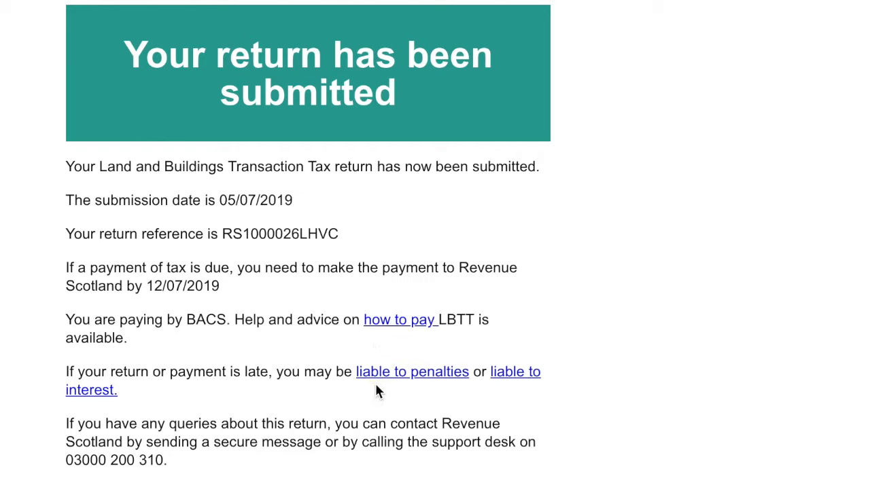
pyautogui.scroll(-3, 378, 391)
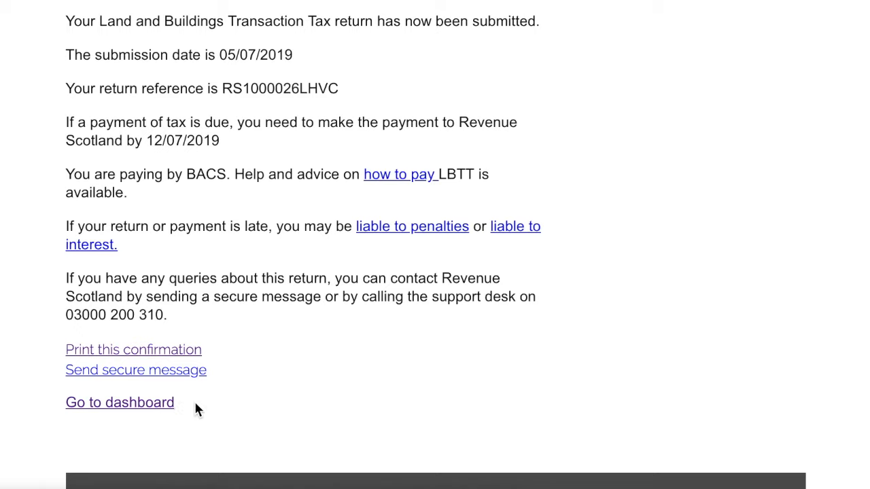
pyautogui.click(152, 408)
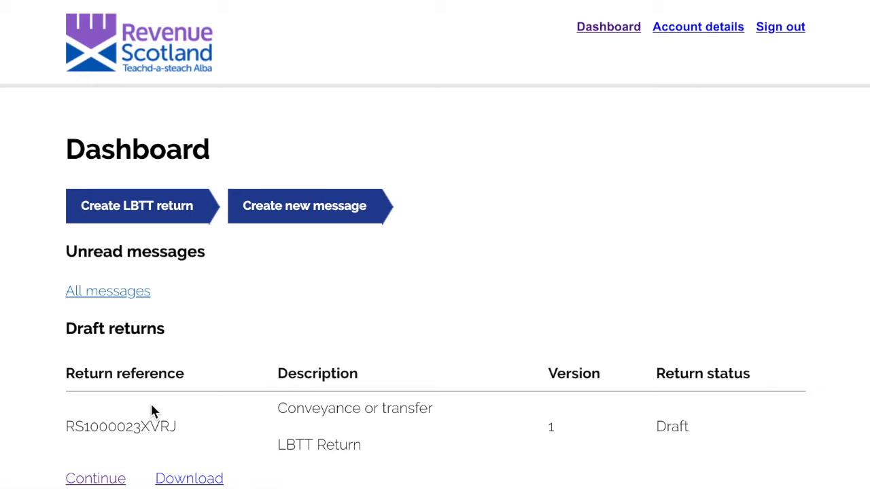
# Page through Outstanding balance to confirm the new return shows as Filed with £12100.00 owed
pyautogui.scroll(-4, 151, 408)
pyautogui.scroll(-7, 151, 412)
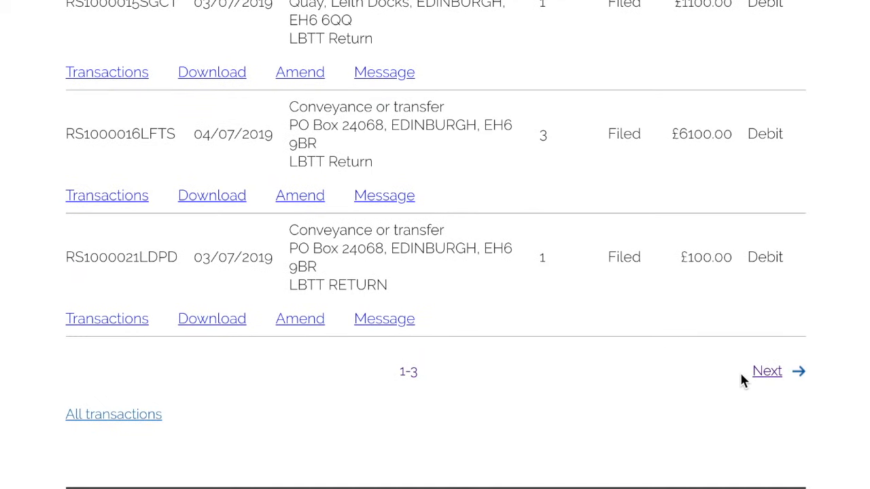
pyautogui.click(766, 373)
pyautogui.scroll(-6, 536, 346)
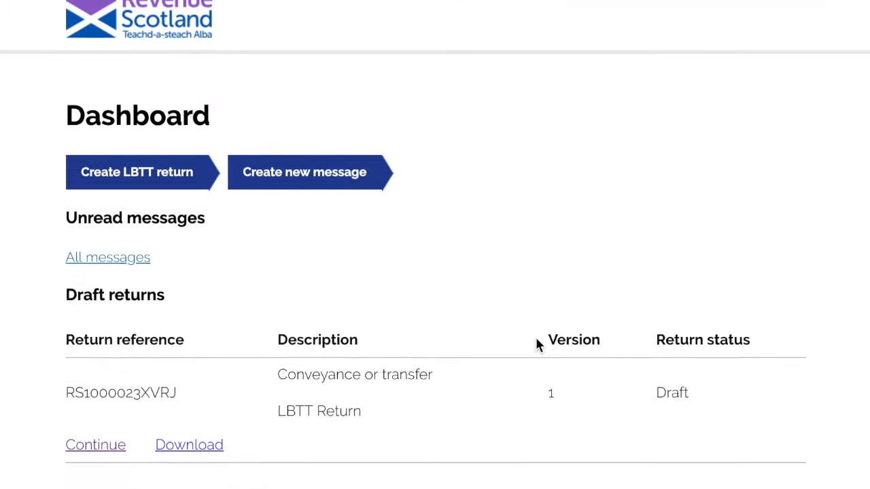
pyautogui.scroll(-3, 536, 346)
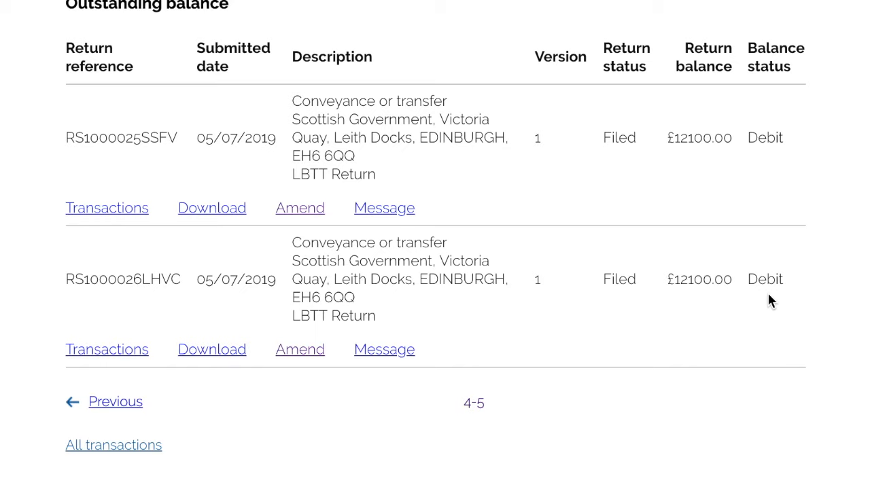
# Open All returns and review the submitted returns' dates, balances and balance statuses
pyautogui.scroll(1, 769, 295)
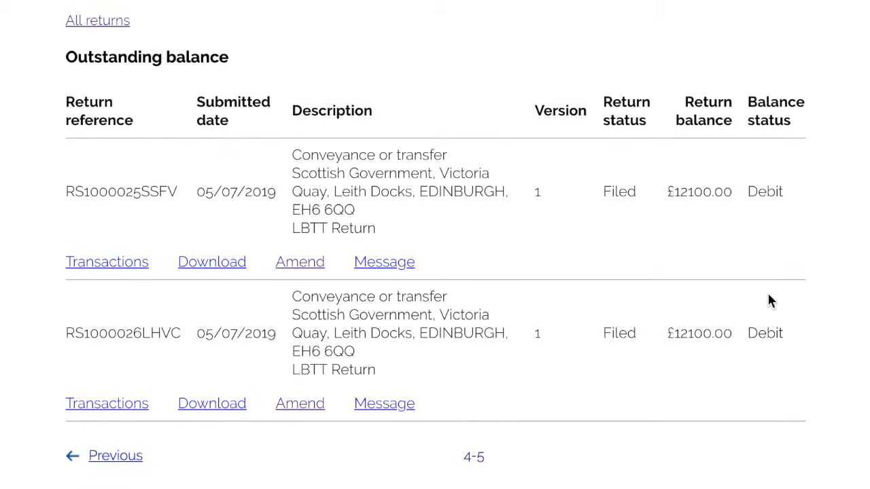
pyautogui.scroll(3, 768, 295)
pyautogui.scroll(2, 770, 301)
pyautogui.scroll(1, 770, 301)
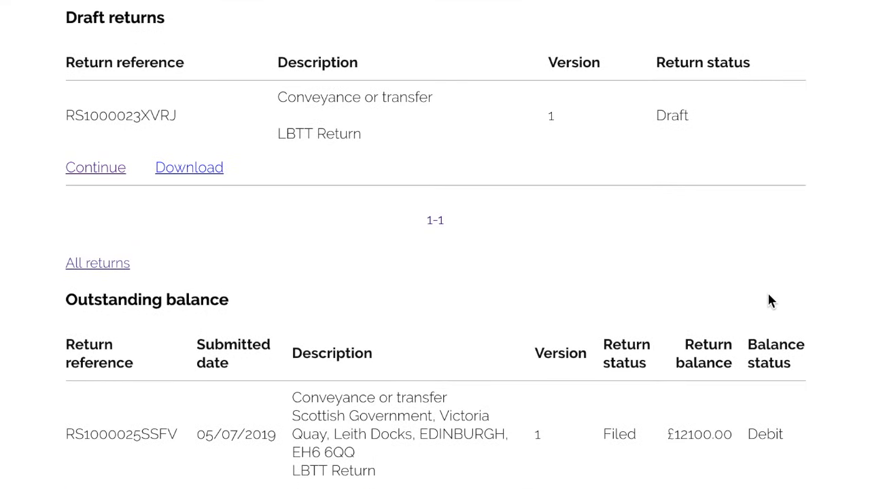
pyautogui.click(117, 270)
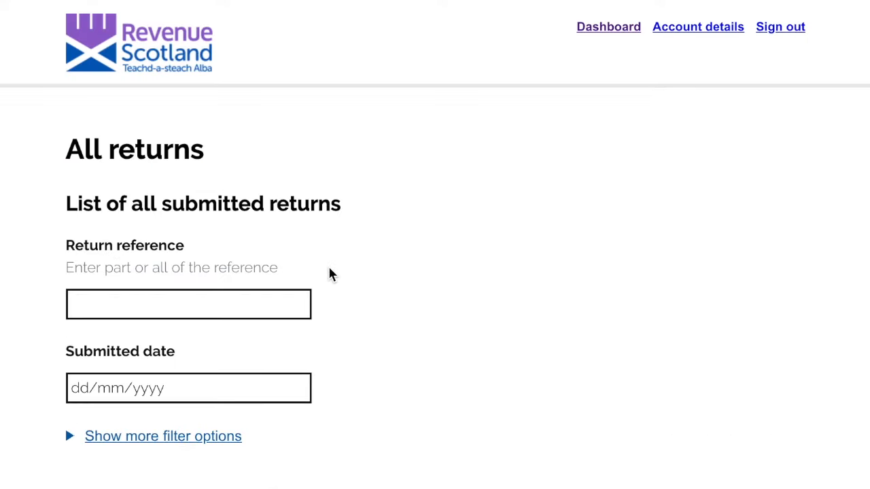
pyautogui.scroll(-5, 331, 276)
pyautogui.scroll(-5, 330, 275)
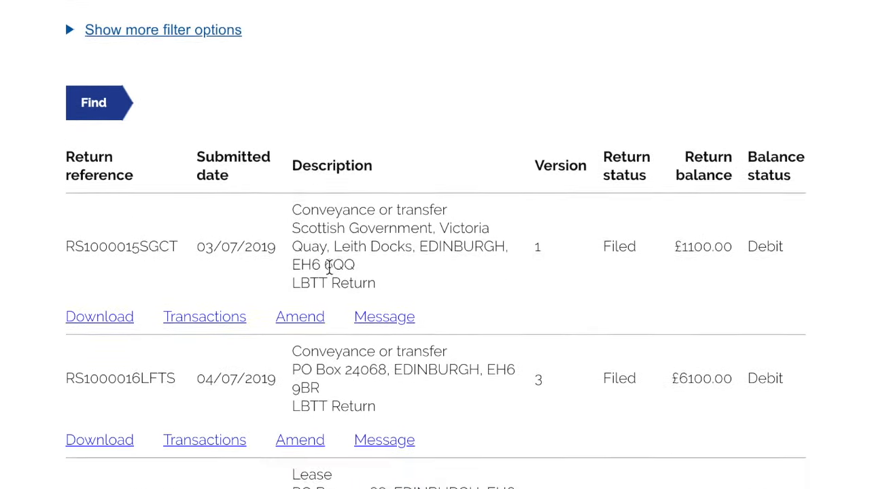
pyautogui.scroll(10, 330, 274)
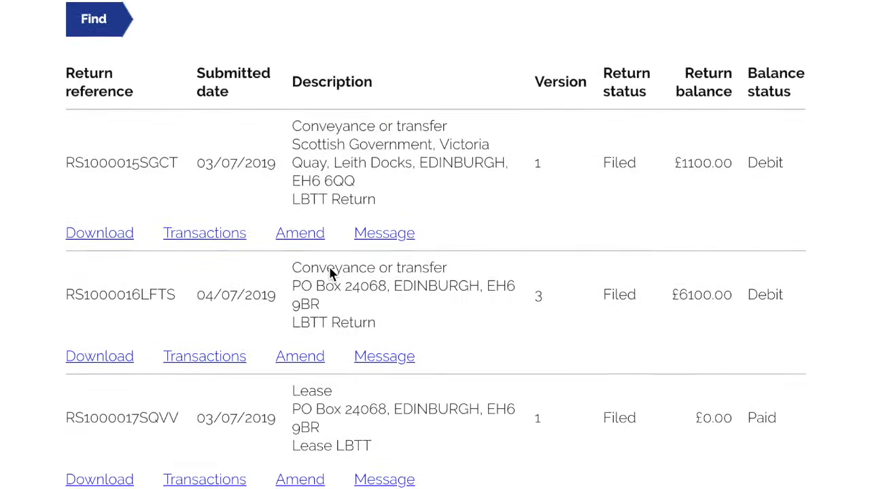